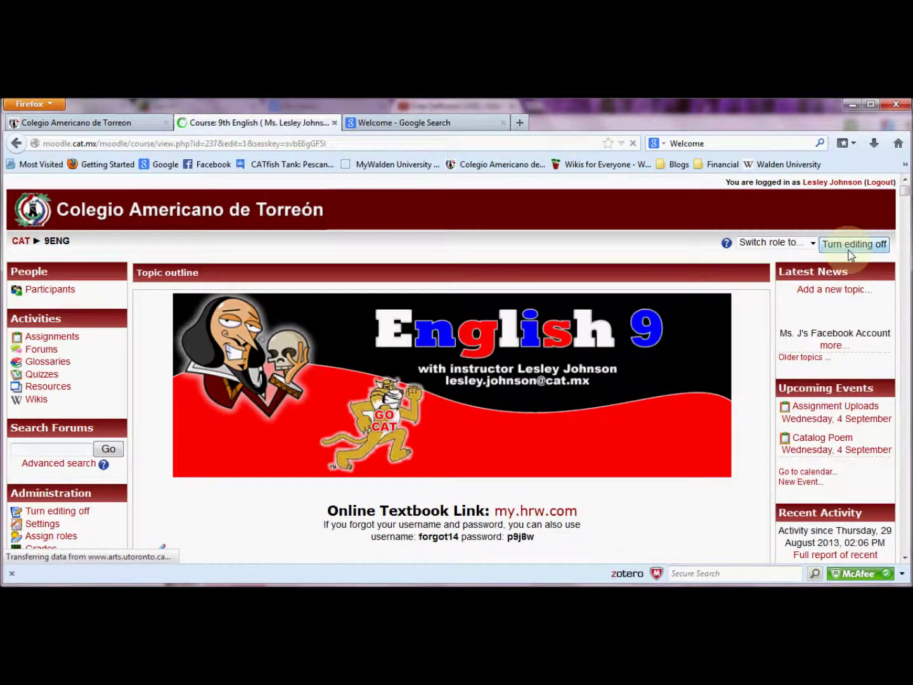
# Examine the resource types and activity types that can be added to topic 21
pyautogui.press('End')
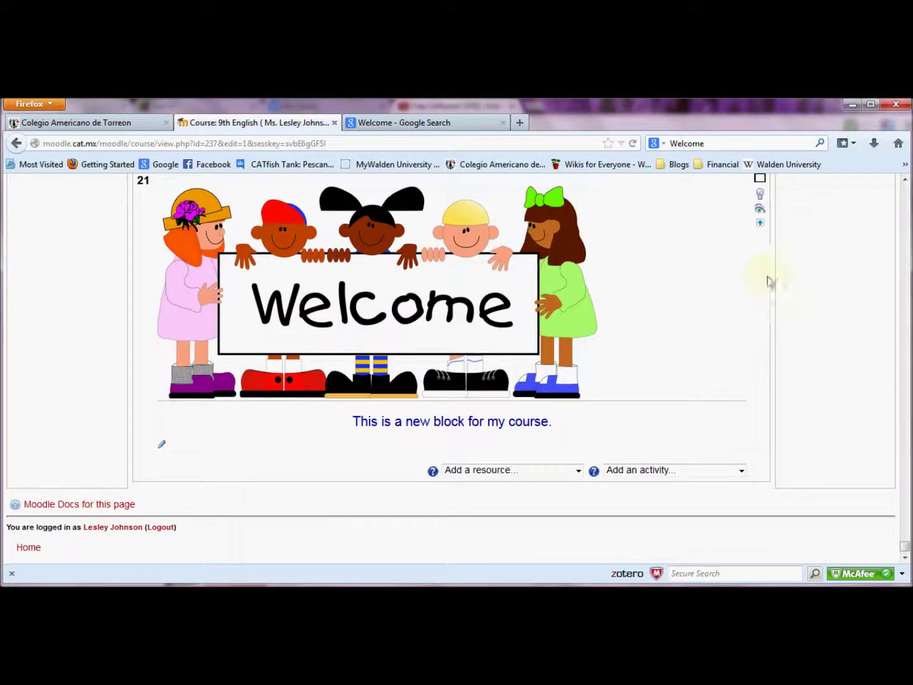
pyautogui.click(486, 476)
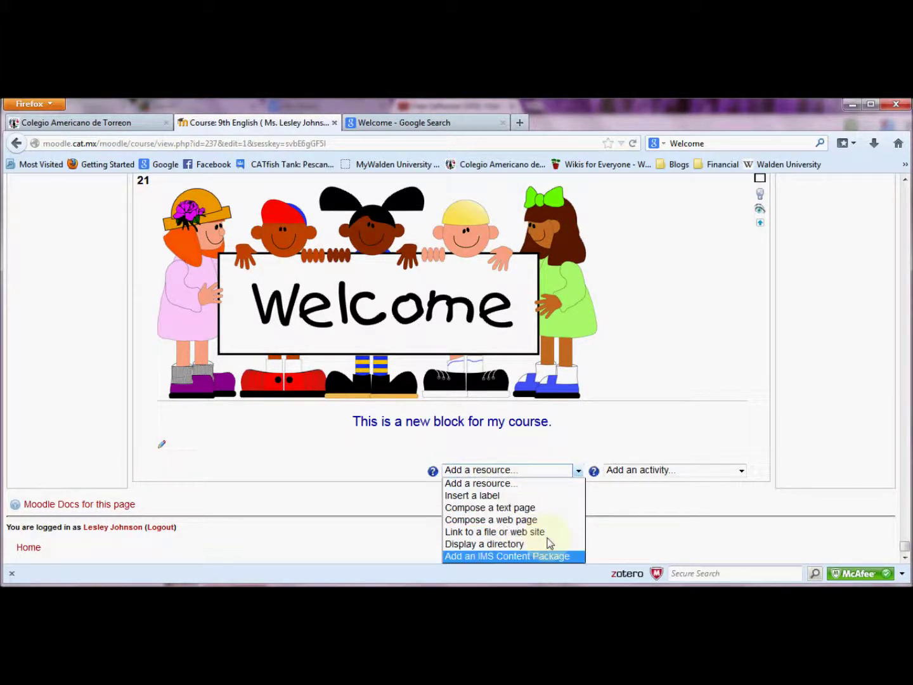
pyautogui.click(637, 474)
pyautogui.click(639, 474)
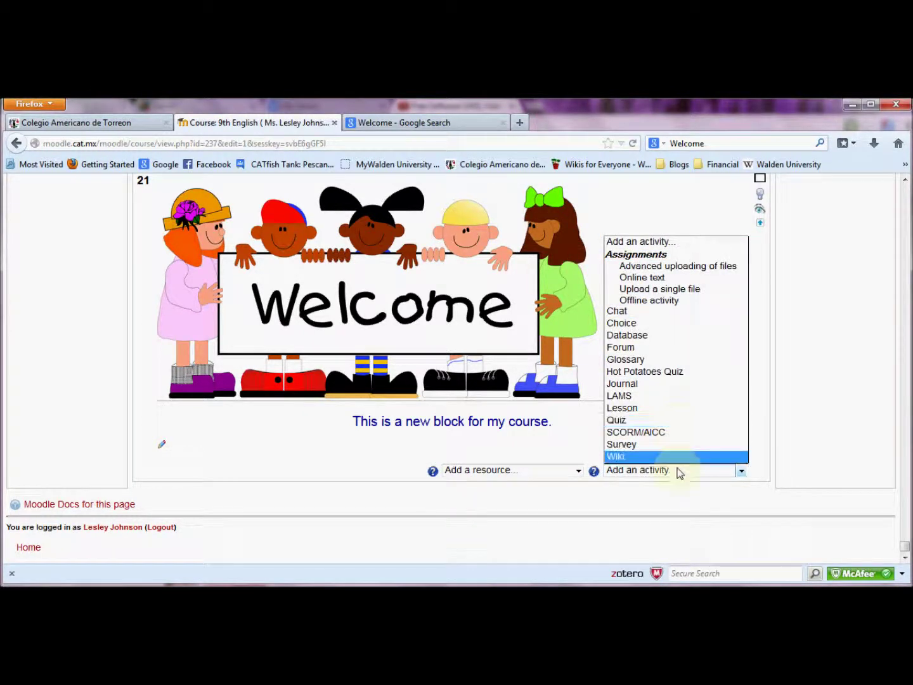
pyautogui.click(379, 476)
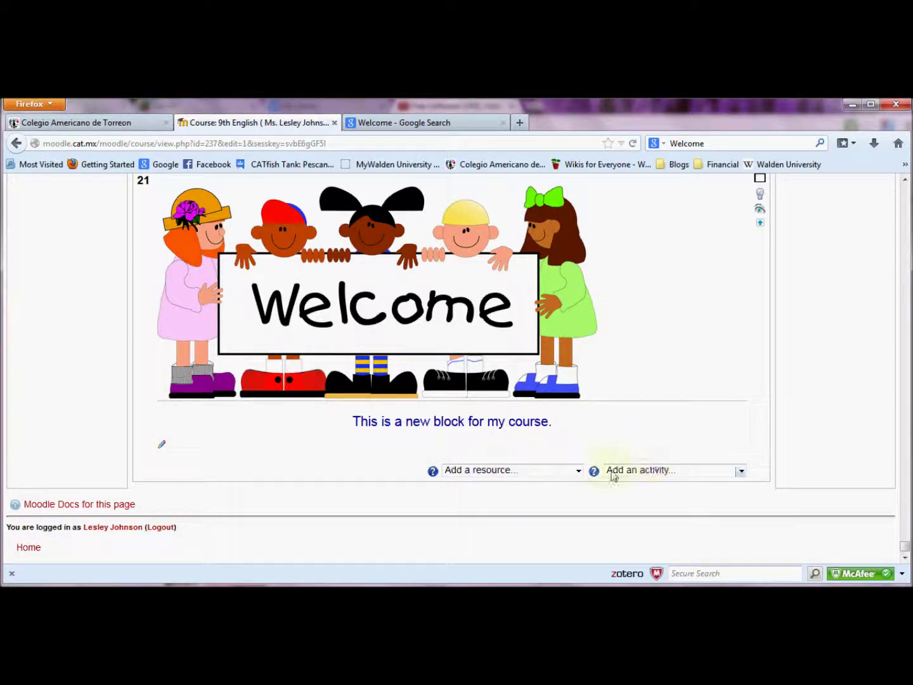
# Insert a label resource in topic 21 with the text "Helpful Resources"
pyautogui.click(526, 476)
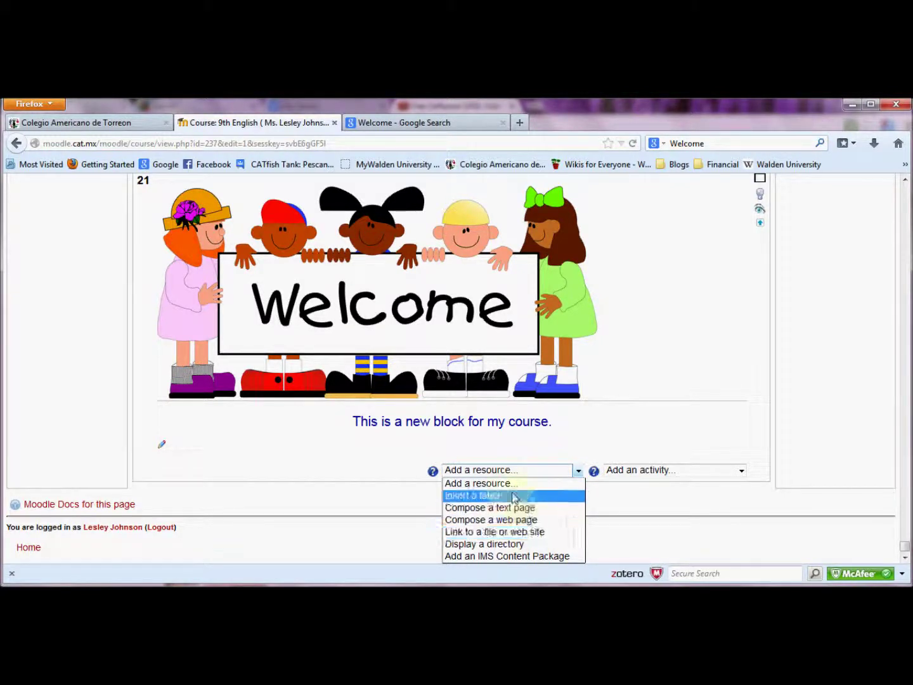
pyautogui.click(513, 498)
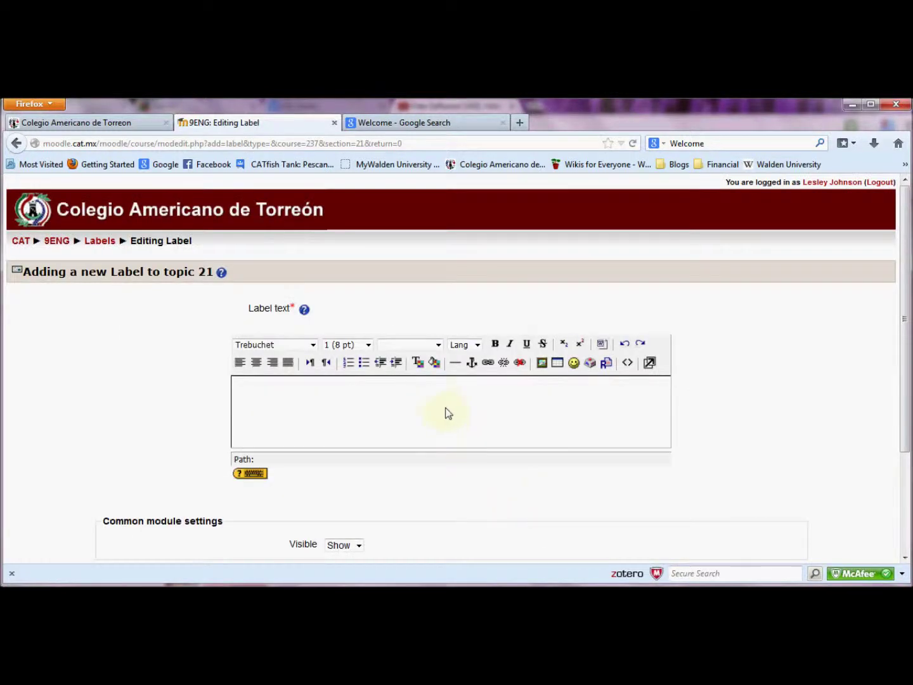
pyautogui.click(441, 406)
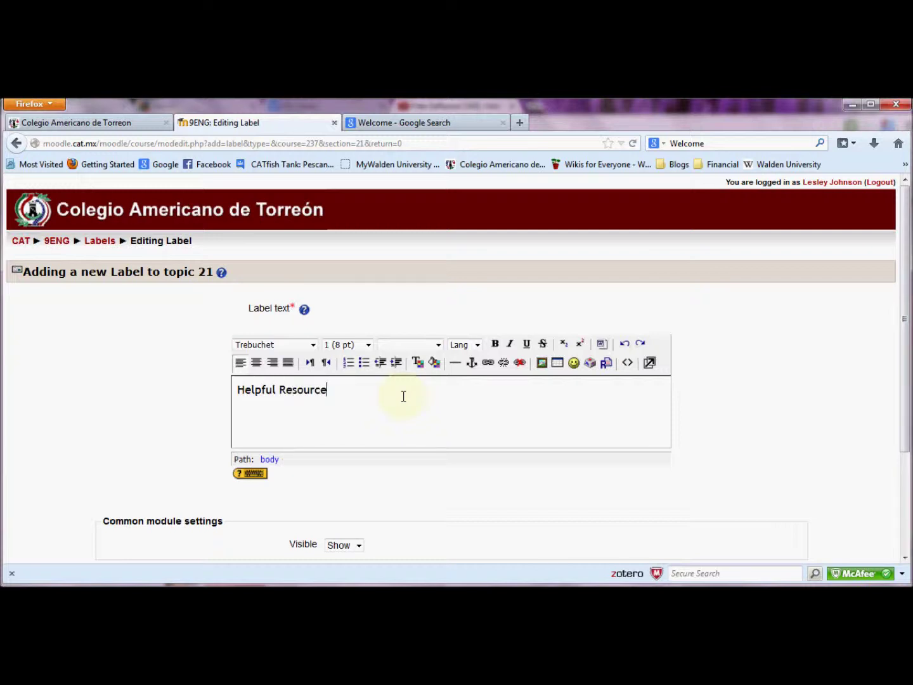
# Format the "Helpful Resources" label text as Heading 4, size 4 (14 pt), in red #FF0000
pyautogui.moveTo(351, 390); pyautogui.dragTo(285, 362)
pyautogui.click(391, 348)
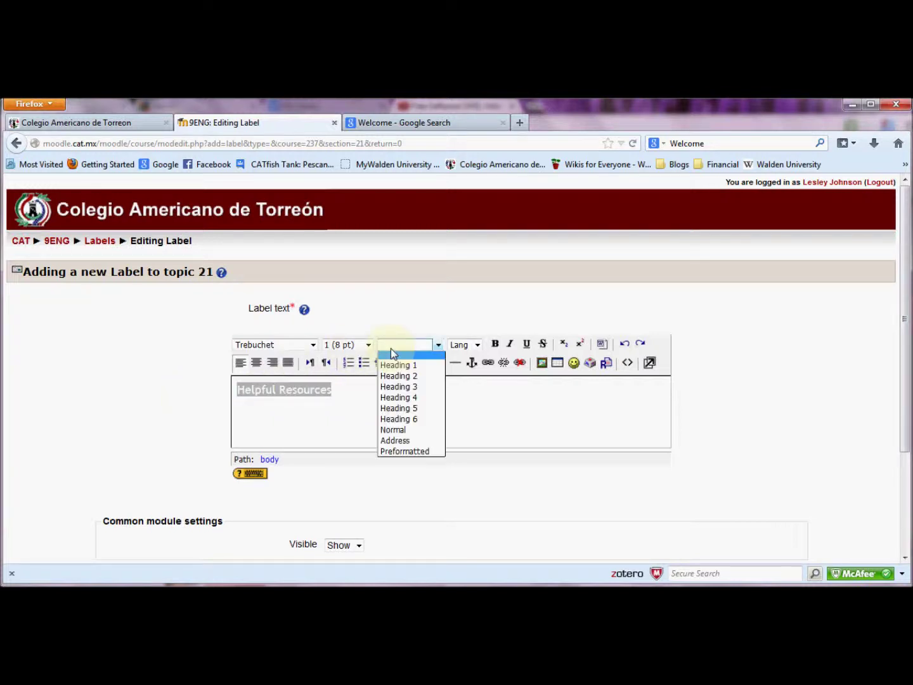
pyautogui.click(407, 398)
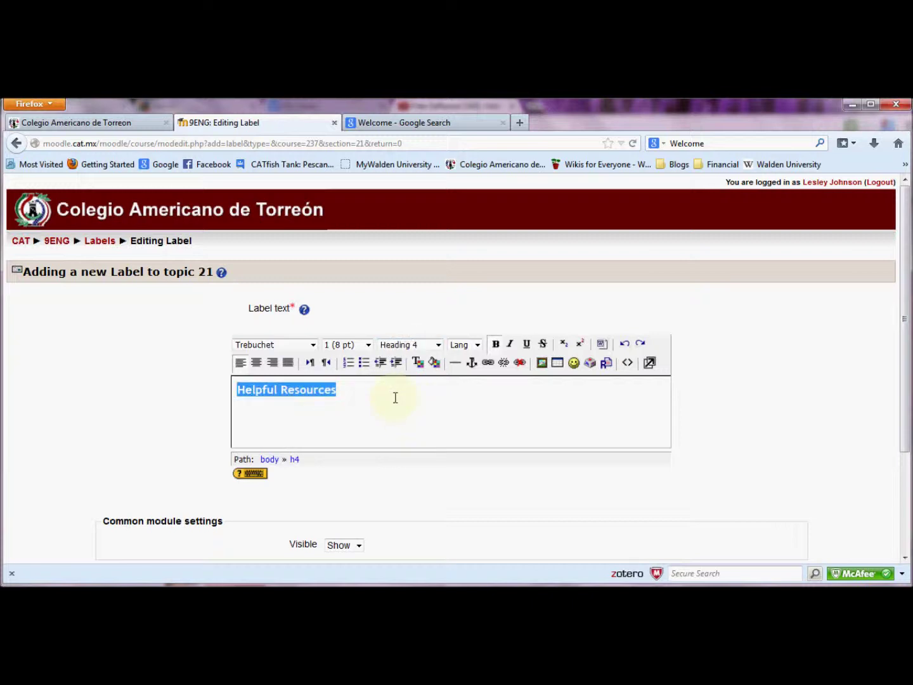
pyautogui.click(368, 345)
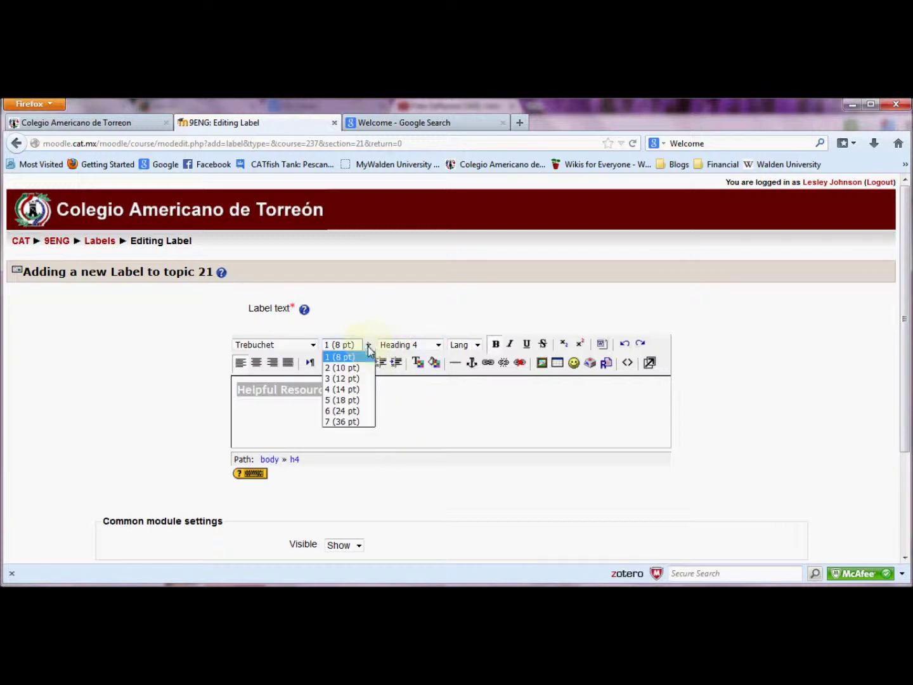
pyautogui.click(344, 390)
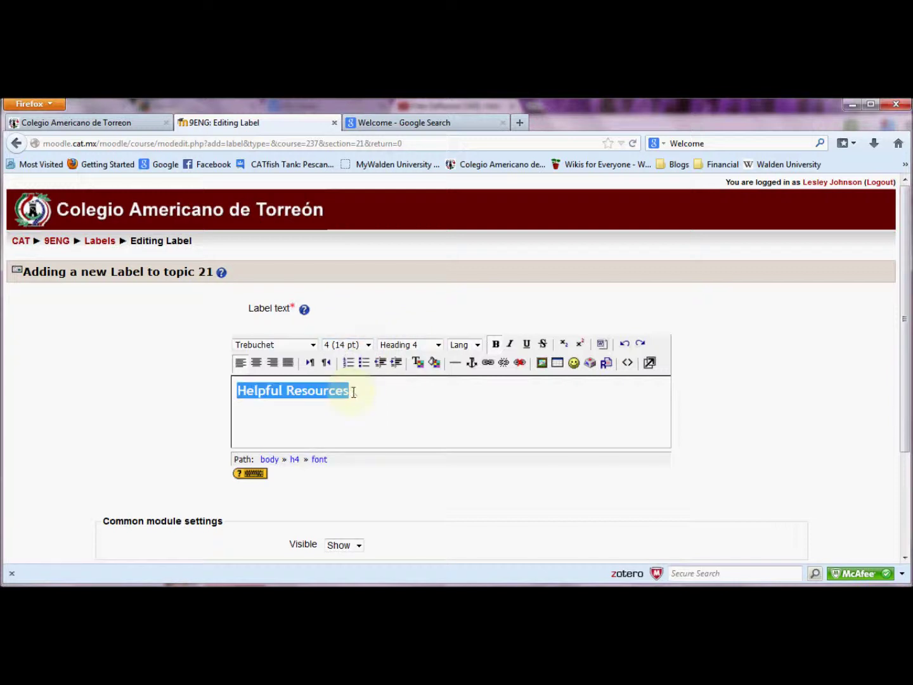
pyautogui.click(419, 363)
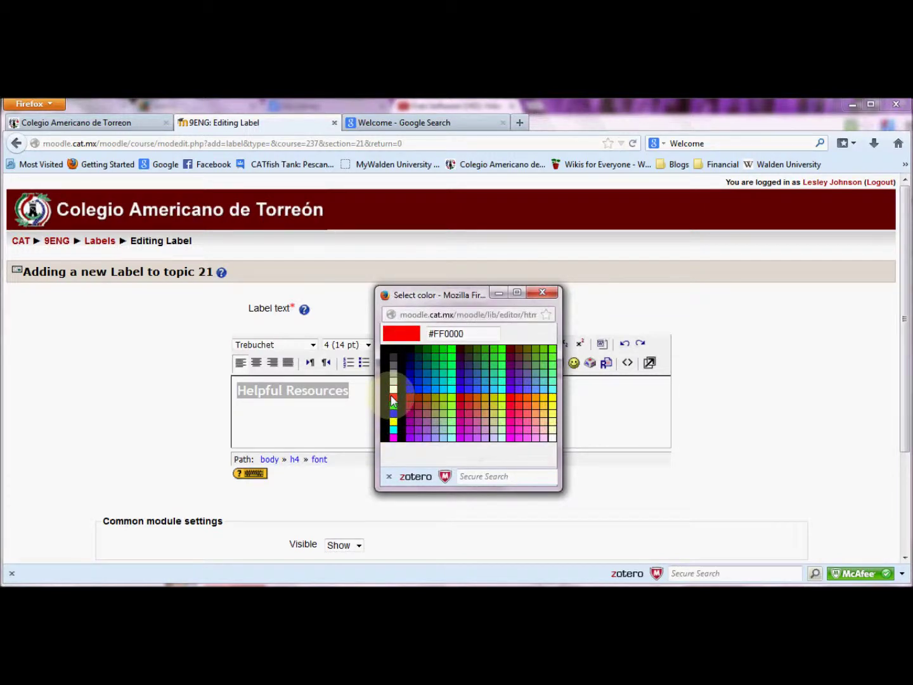
pyautogui.click(392, 401)
pyautogui.click(350, 405)
# Keep the label's visibility at Show, save it and return to topic 21 on the course page
pyautogui.scroll(-2, 308, 492)
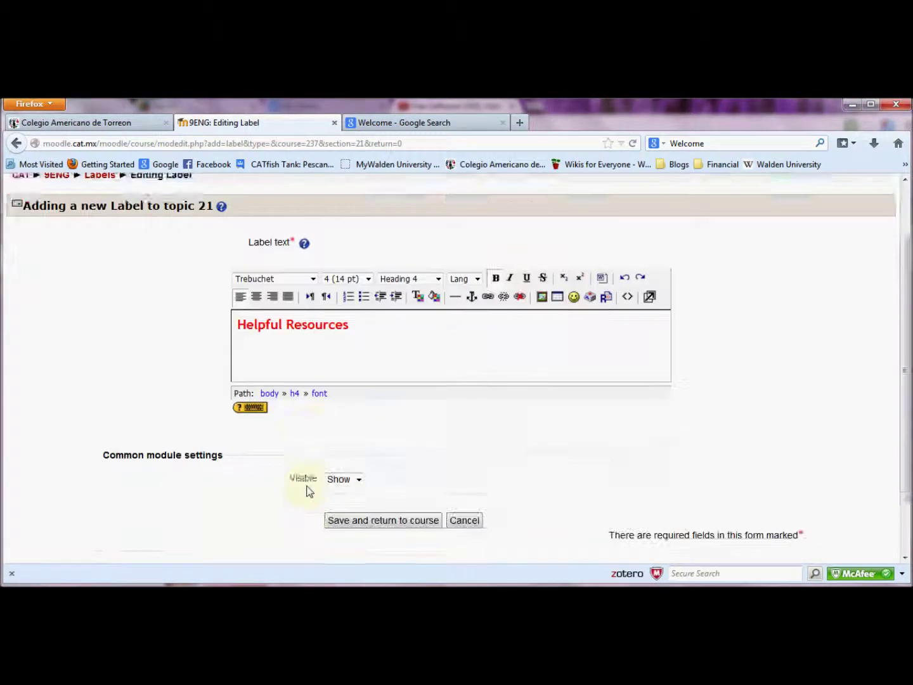
pyautogui.scroll(-2, 308, 492)
pyautogui.click(358, 418)
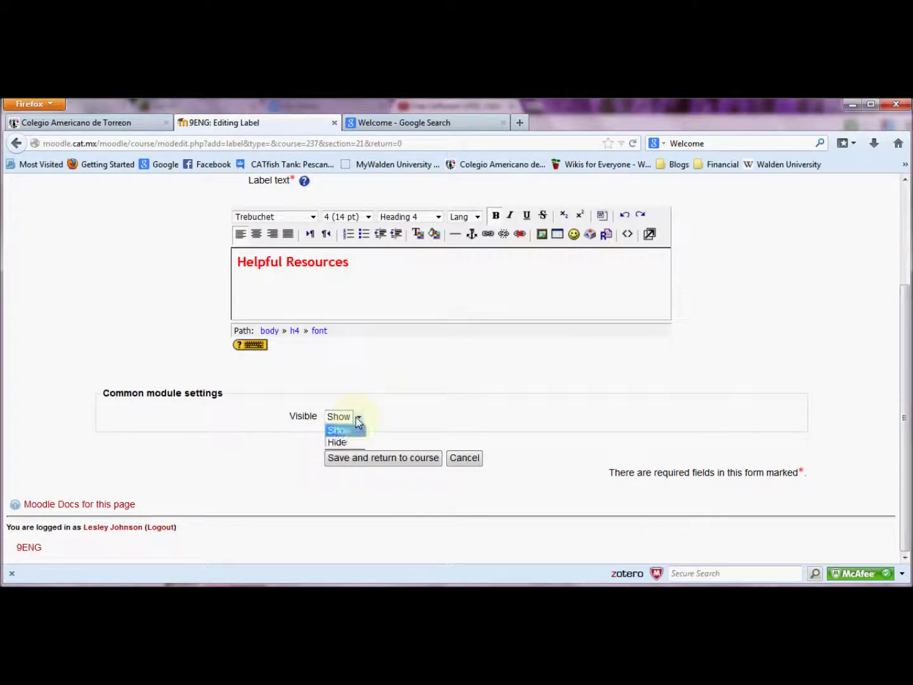
pyautogui.click(379, 458)
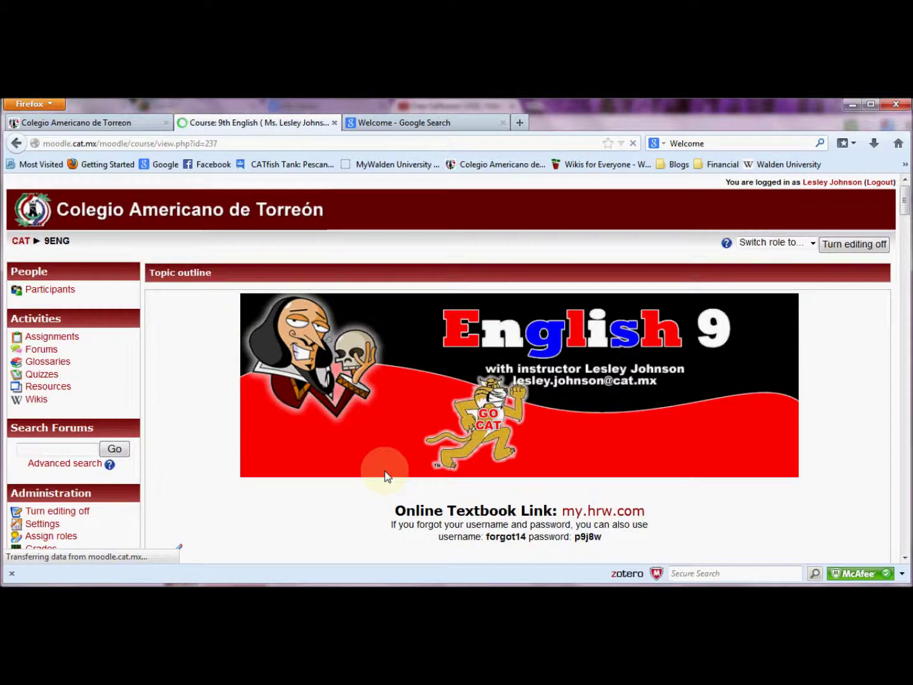
pyautogui.press('End')
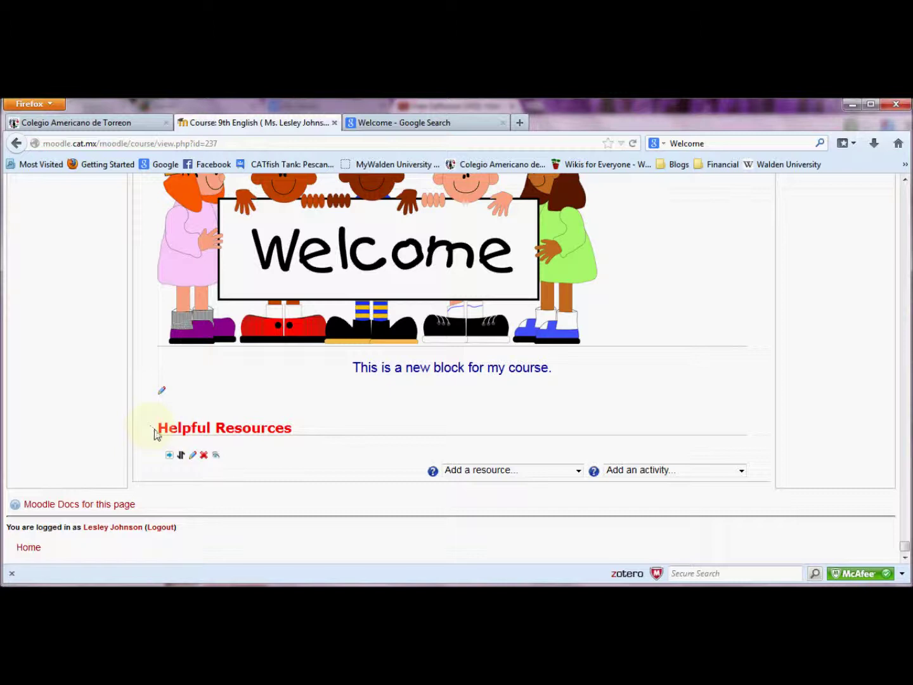
pyautogui.moveTo(163, 424); pyautogui.dragTo(298, 430)
pyautogui.click(289, 471)
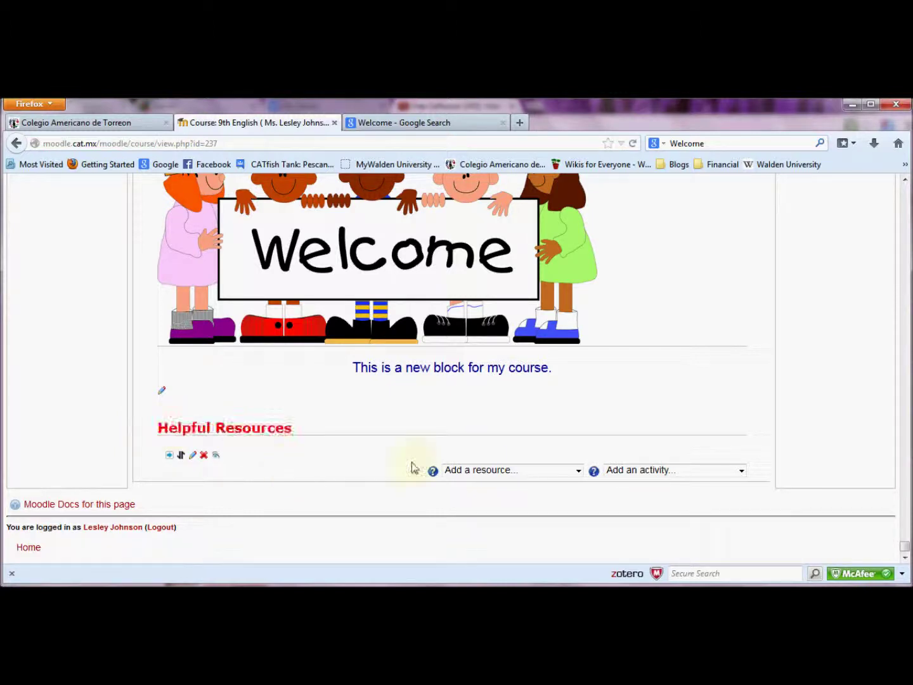
# Start a new text page resource in topic 21 and name it "I'm not sure what this is..."
pyautogui.click(487, 474)
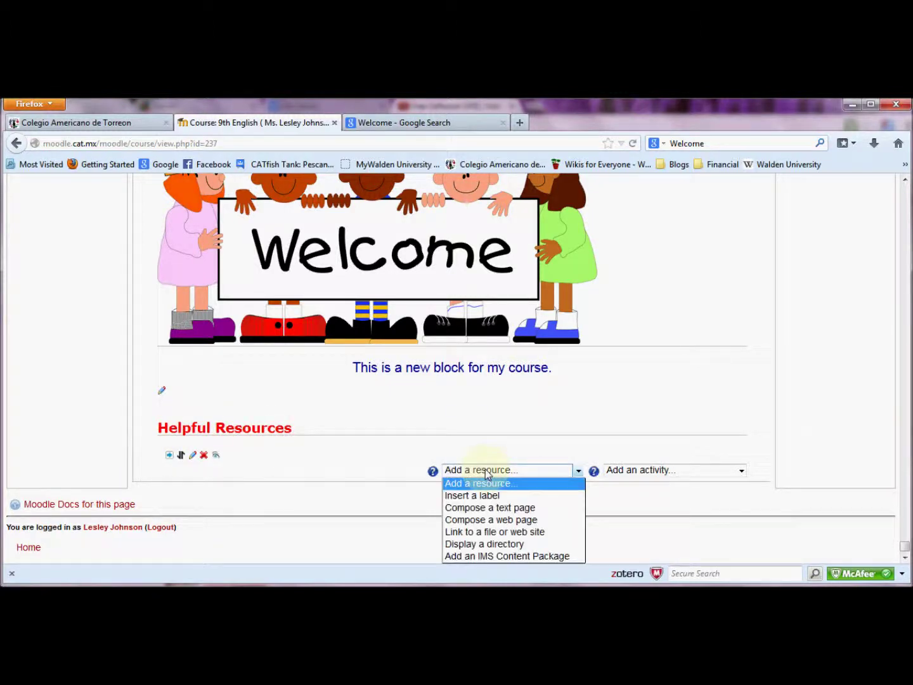
pyautogui.click(499, 511)
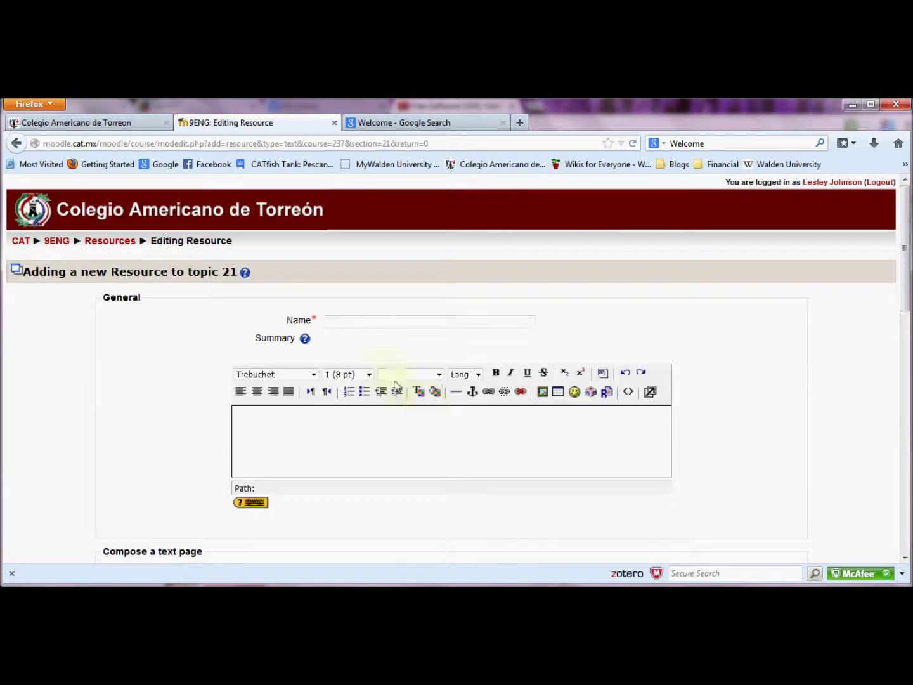
pyautogui.scroll(-4, 326, 392)
pyautogui.scroll(4, 317, 403)
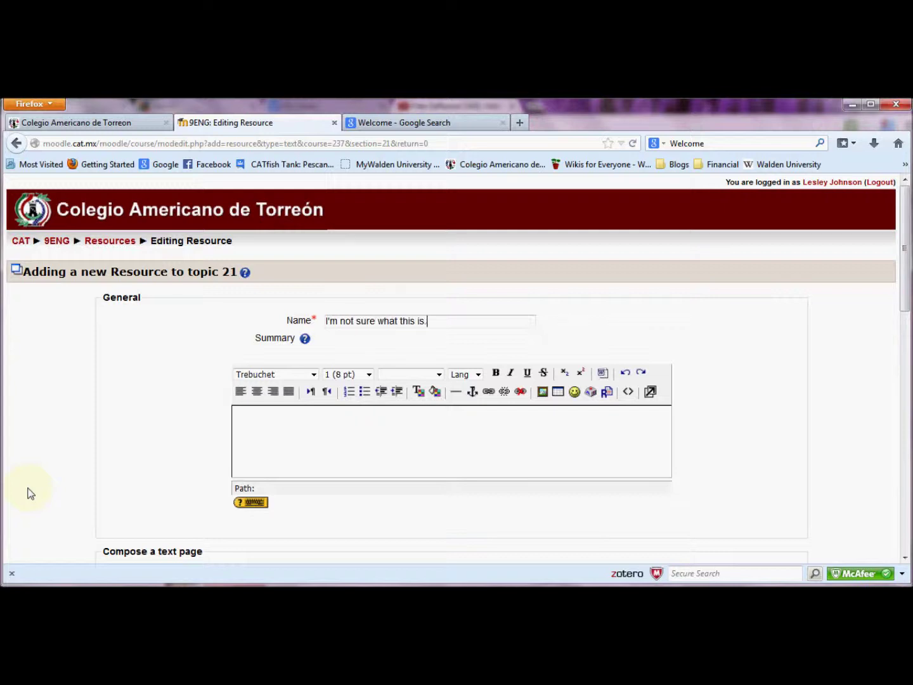
# Enter the resource summary "I wonder how this looks... I took my Moodle course many years ago..."
pyautogui.click(246, 436)
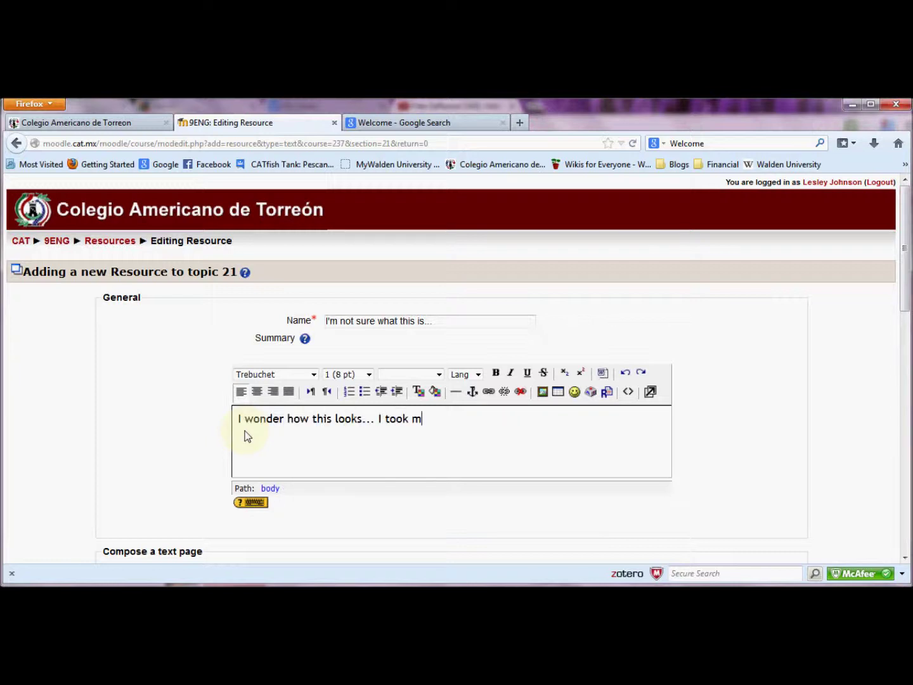
pyautogui.write('I wonder how this looks... I took my Mool')
pyautogui.press('BackSpace')
pyautogui.write('dle course many years ago...')
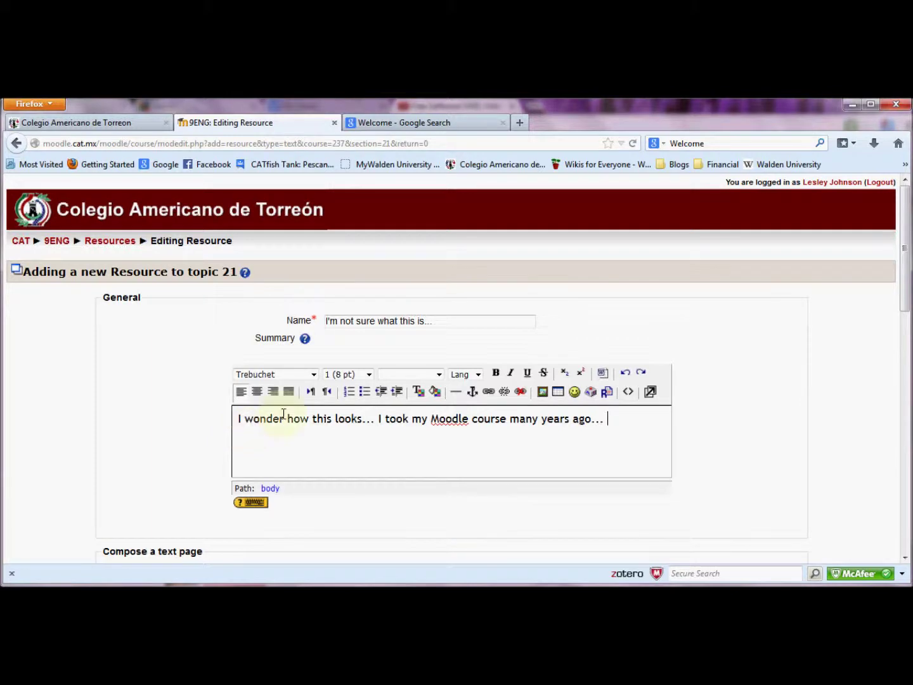
# Copy the whole summary text into the Full text of the text page
pyautogui.scroll(-5, 283, 408)
pyautogui.scroll(5, 298, 396)
pyautogui.scroll(-4, 451, 406)
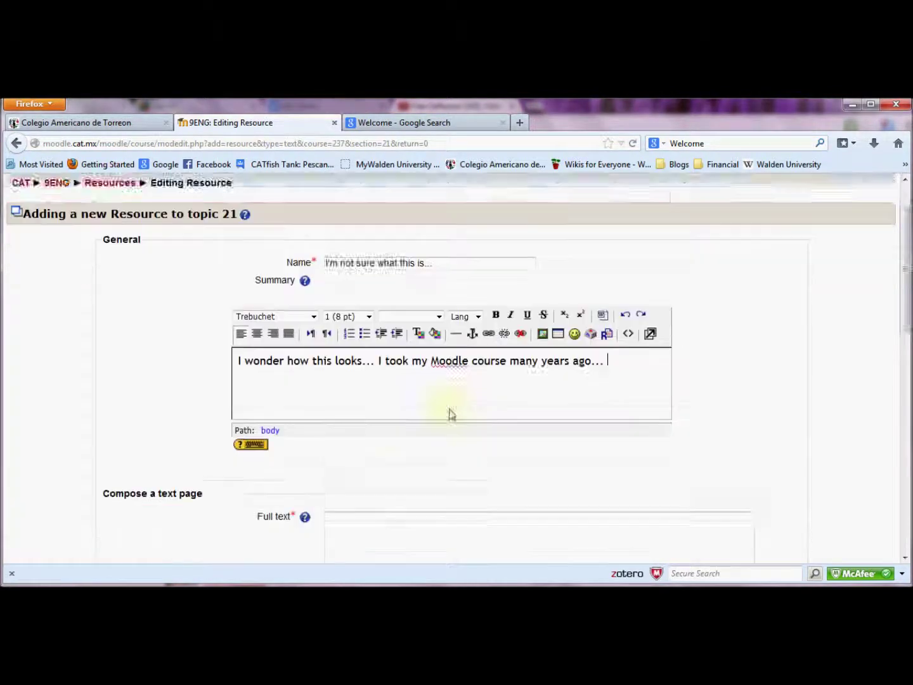
pyautogui.scroll(3, 351, 417)
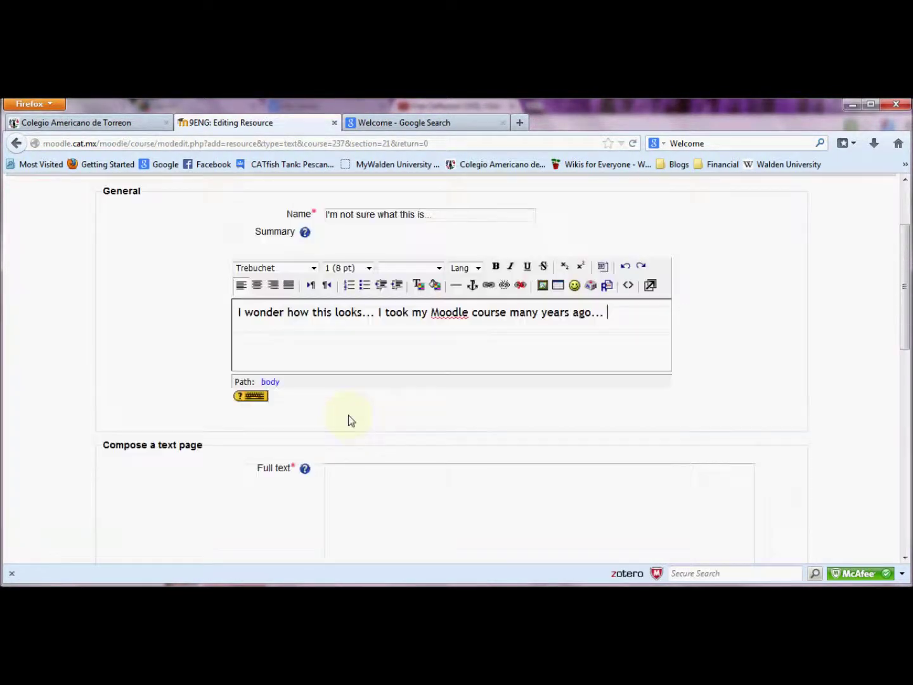
pyautogui.moveTo(591, 426); pyautogui.dragTo(231, 433)
pyautogui.hotkey('ctrl', 'c')
pyautogui.scroll(-4, 237, 436)
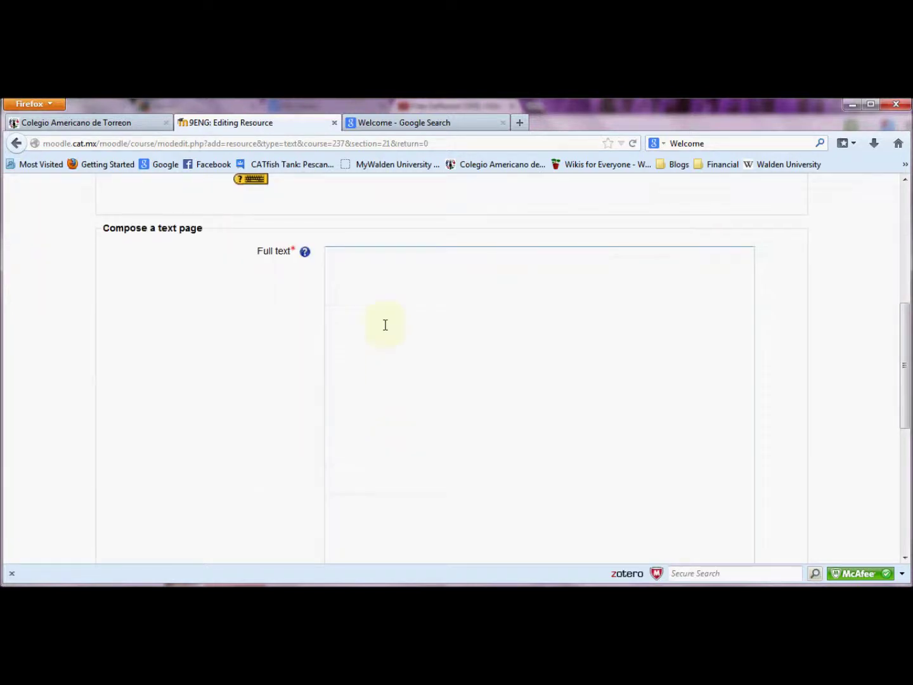
pyautogui.click(385, 323)
pyautogui.hotkey('ctrl', 'v')
pyautogui.scroll(5, 383, 323)
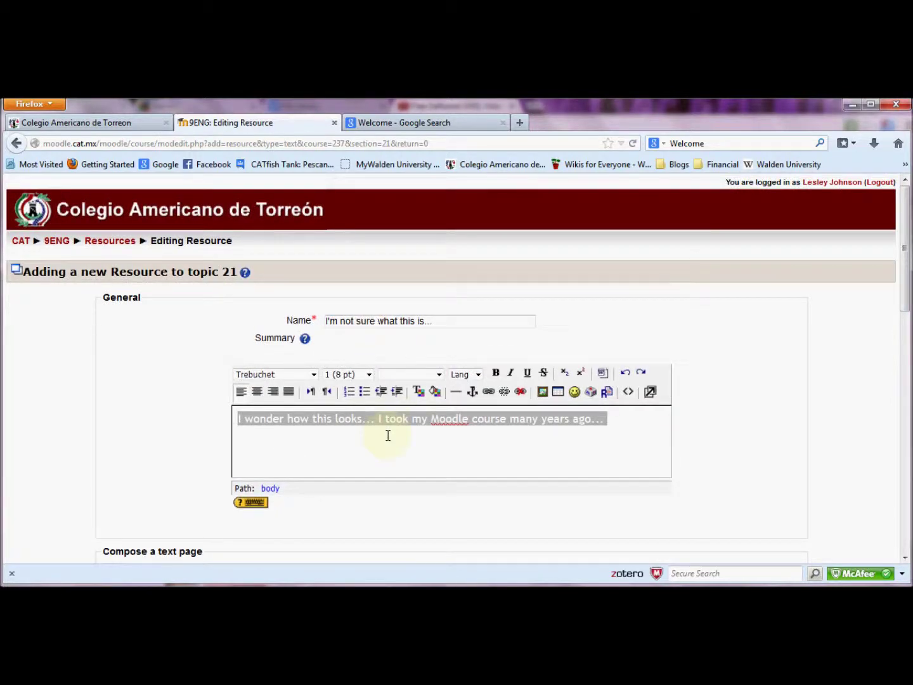
# Save the new text page resource and display it
pyautogui.click(388, 435)
pyautogui.scroll(-10, 384, 435)
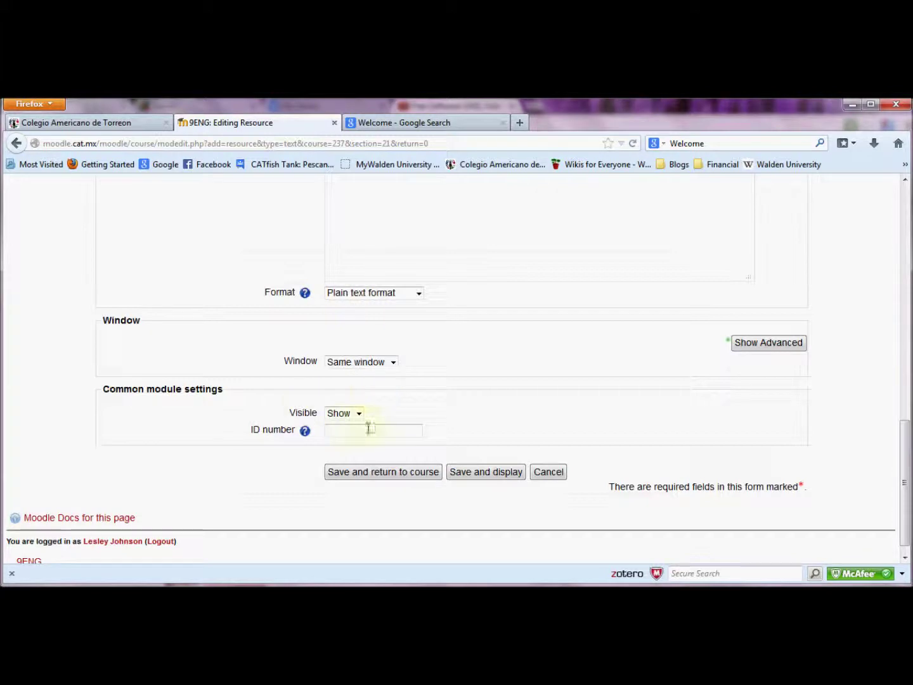
pyautogui.click(469, 472)
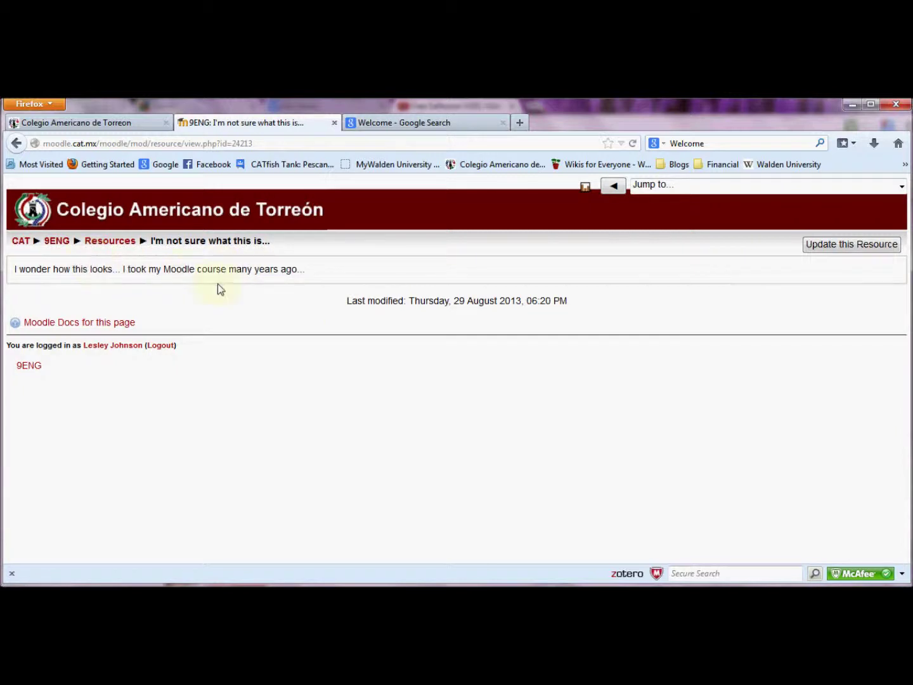
# Return to the 9ENG course, view the "I'm not sure what this is..." page from topic 21 and go back to the course
pyautogui.click(59, 241)
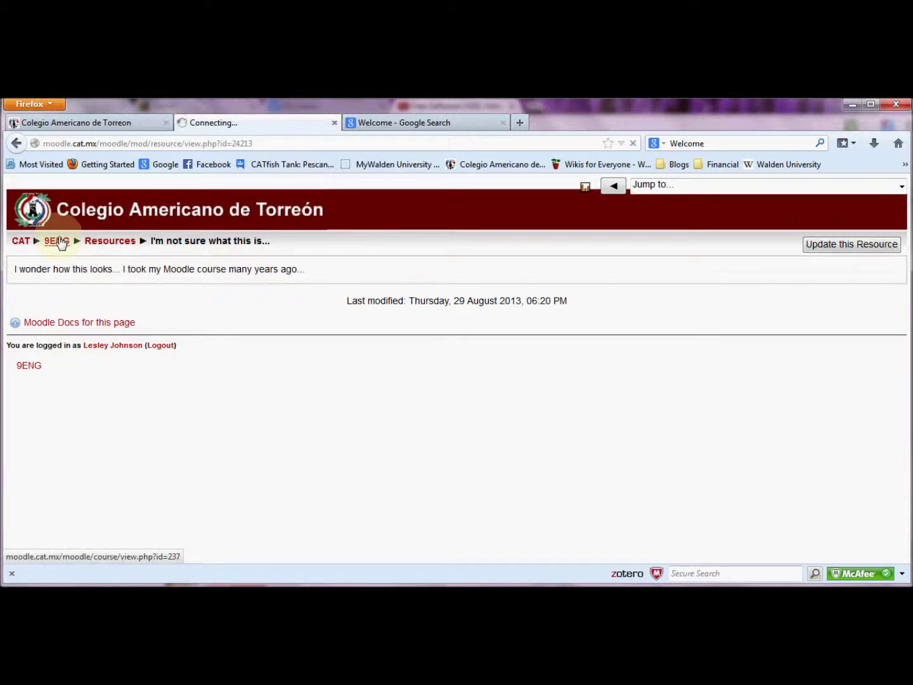
pyautogui.scroll(-20, 204, 315)
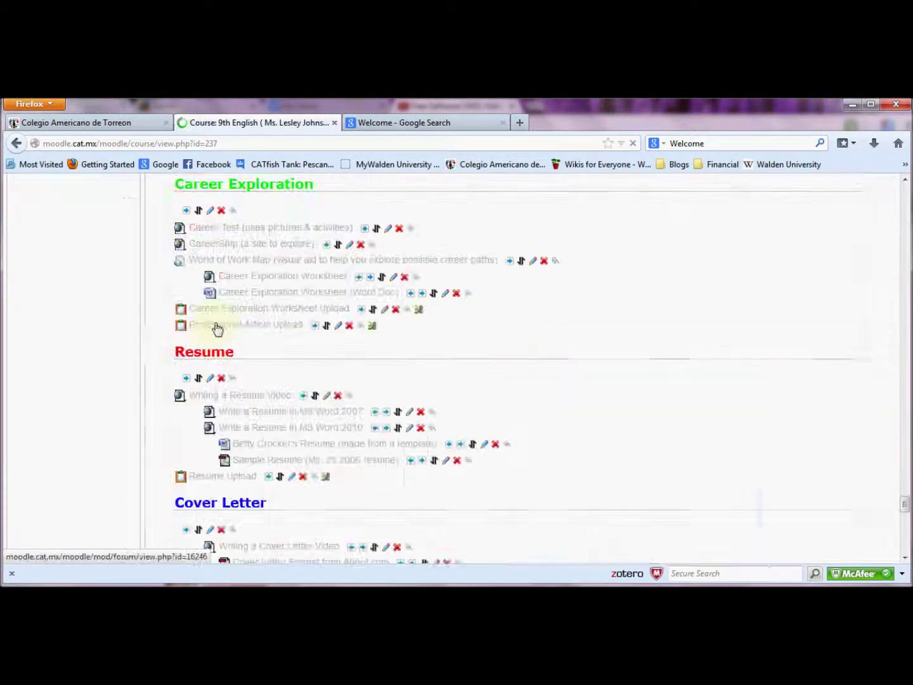
pyautogui.scroll(-15, 214, 350)
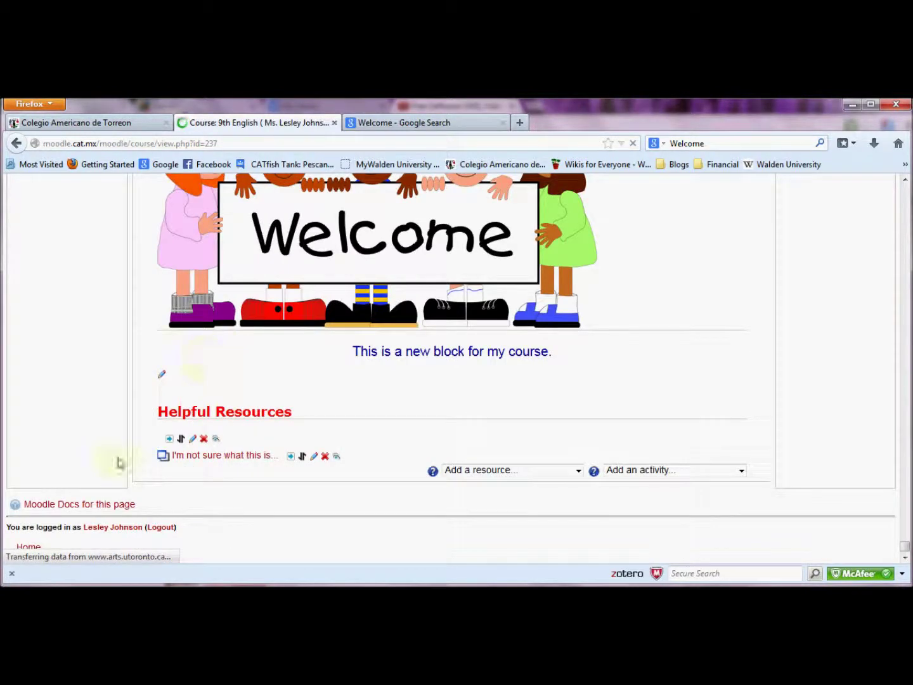
pyautogui.click(177, 459)
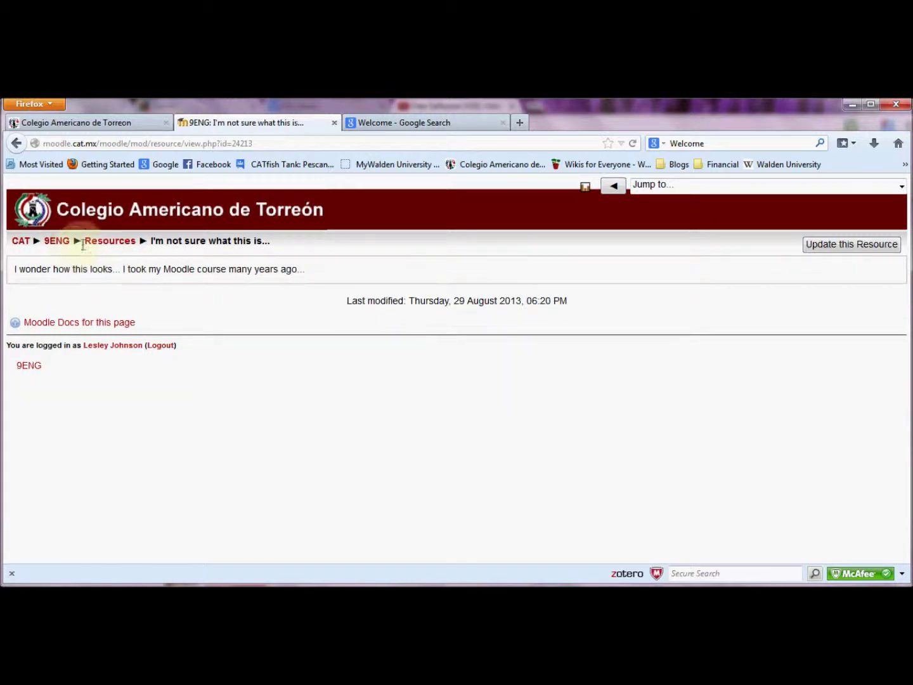
pyautogui.click(17, 143)
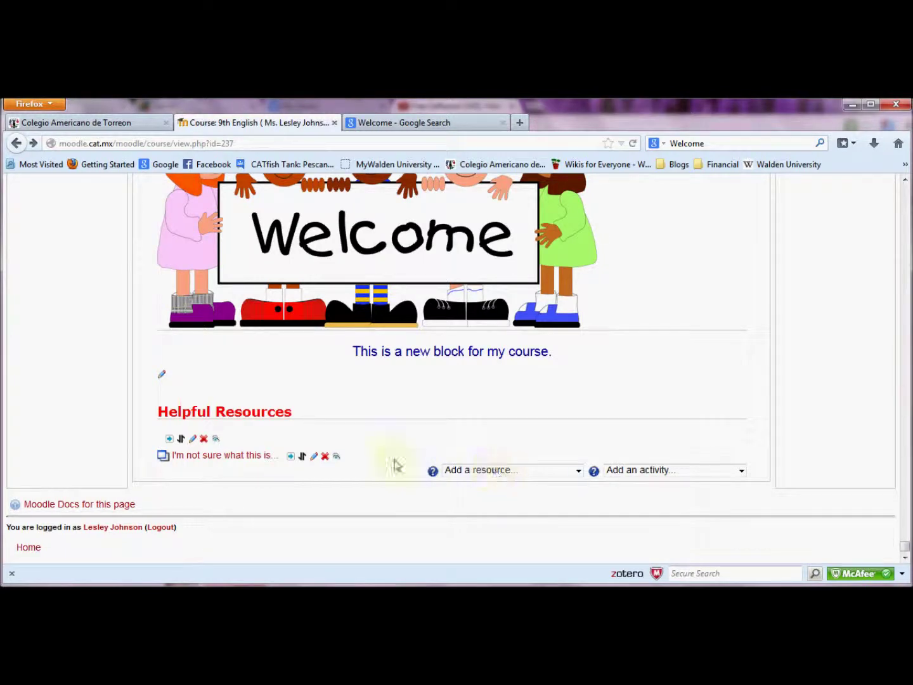
# Hide the "I'm not sure what this is..." resource in topic 21 and open its settings for updating
pyautogui.click(336, 457)
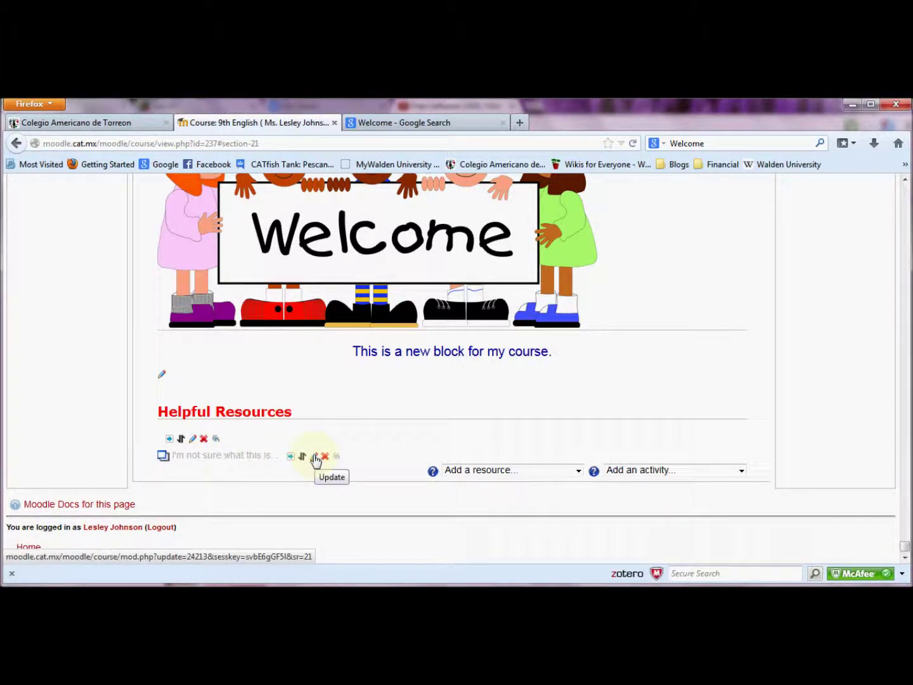
pyautogui.click(315, 456)
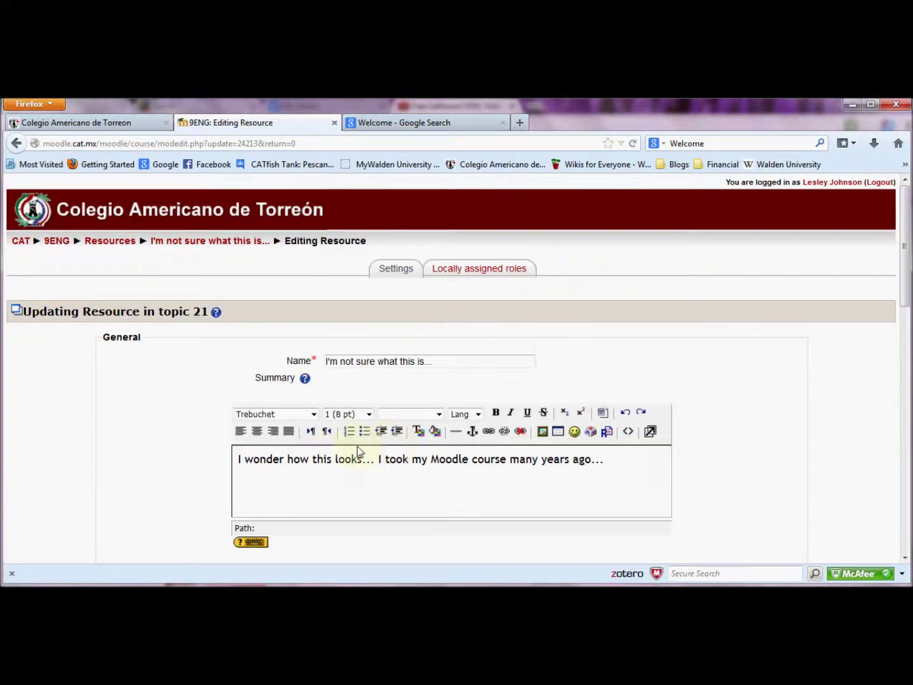
# Review the update settings of the "I'm not sure what this is..." resource and return to the 9ENG course without saving
pyautogui.scroll(-10, 390, 456)
pyautogui.scroll(6, 452, 373)
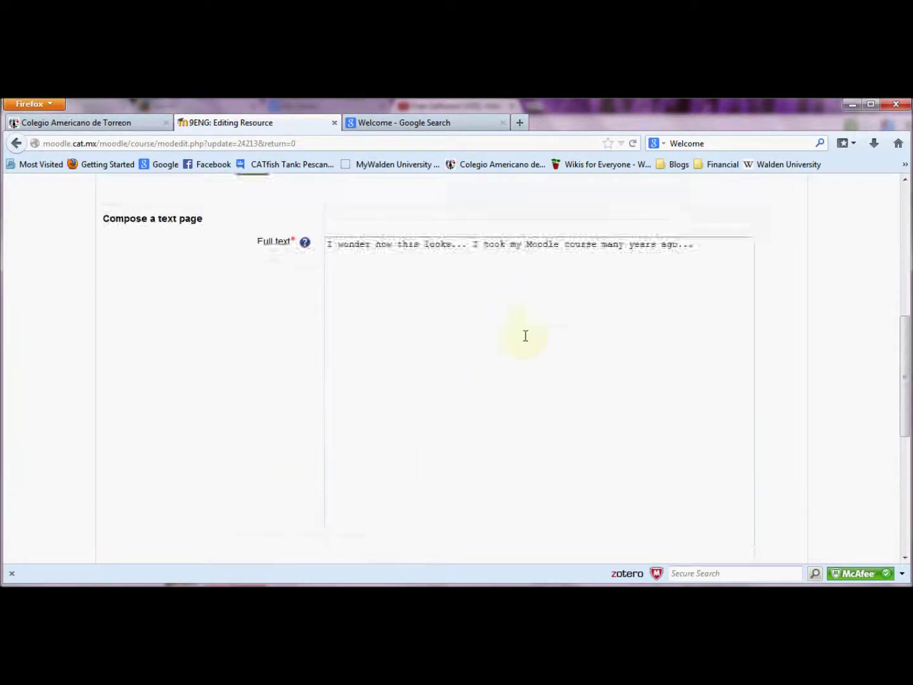
pyautogui.scroll(-2, 674, 307)
pyautogui.scroll(5, 173, 275)
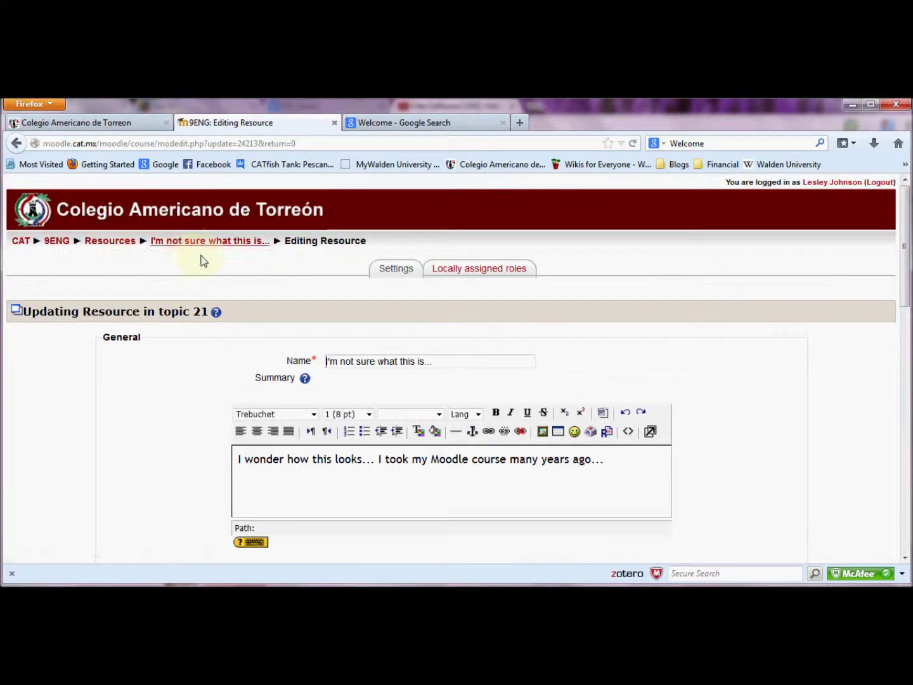
pyautogui.scroll(-10, 437, 342)
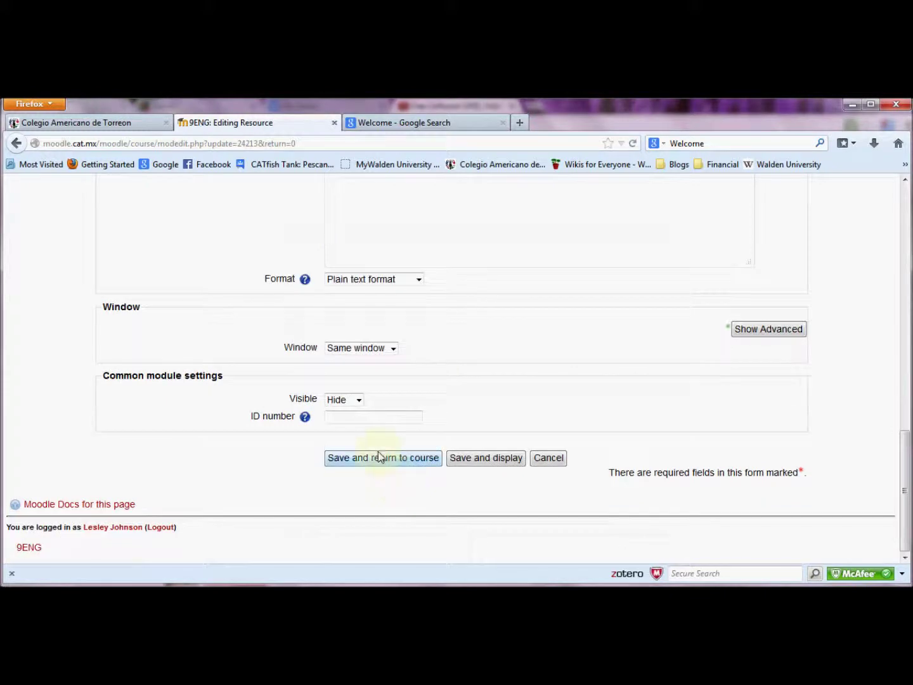
pyautogui.scroll(10, 272, 320)
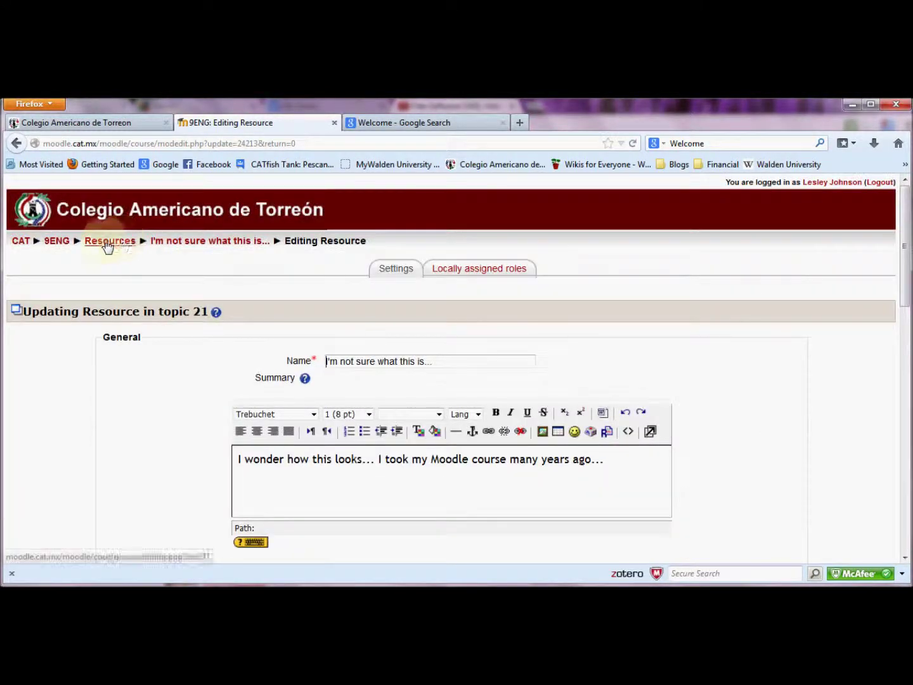
pyautogui.click(57, 244)
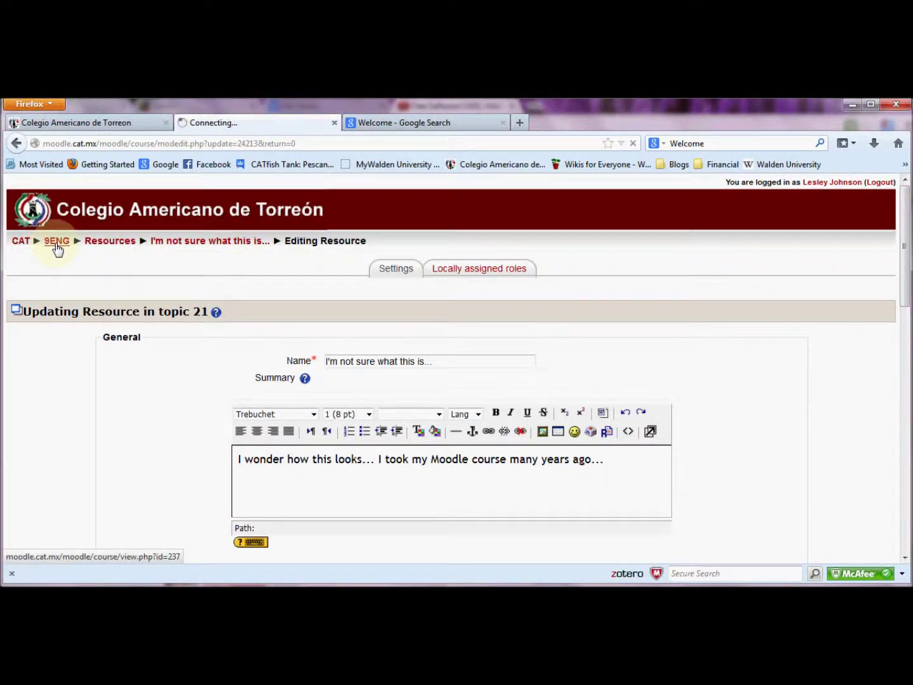
# Move the "I'm not sure what this is..." resource from topic 21 to the start of topic 20, above Poetry Anthology Project
pyautogui.scroll(-20, 104, 293)
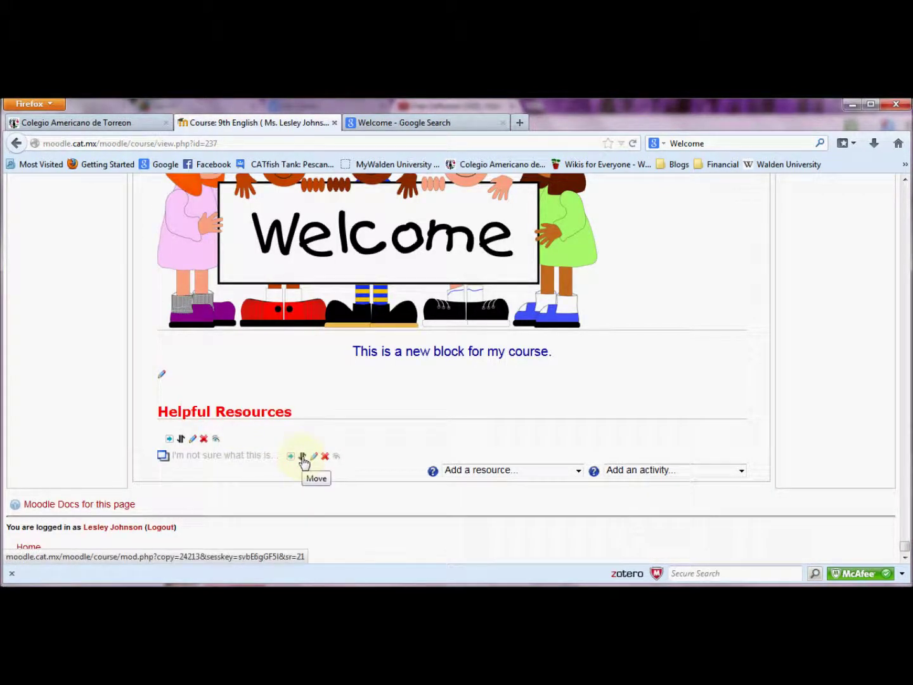
pyautogui.click(303, 456)
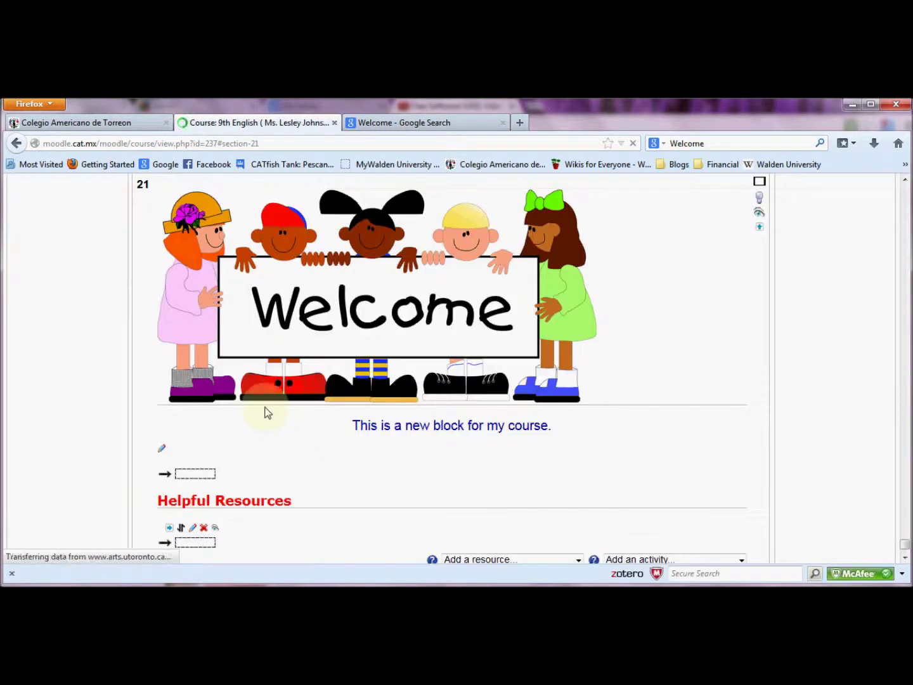
pyautogui.scroll(-2, 250, 480)
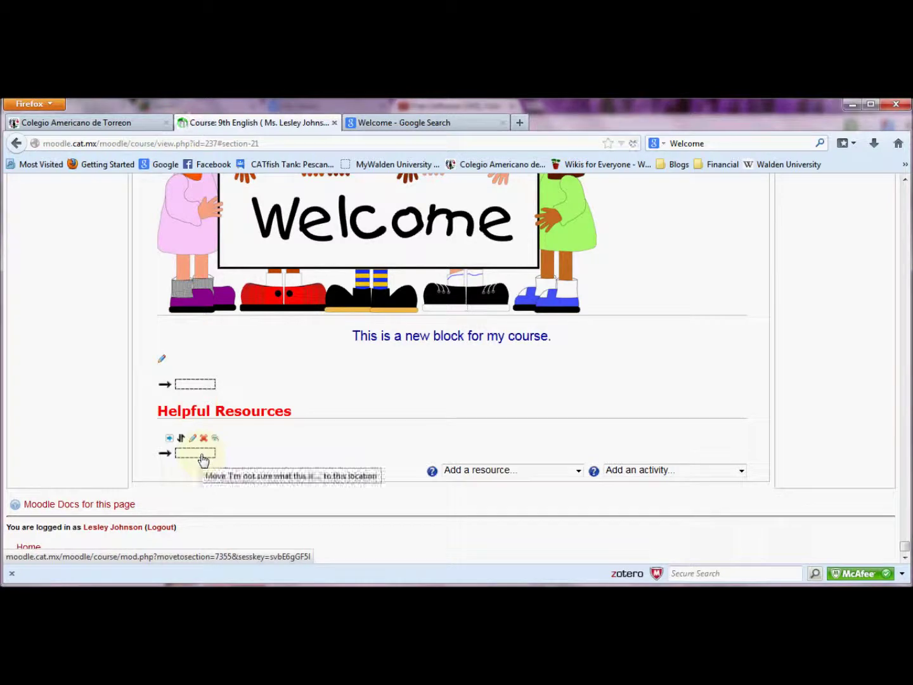
pyautogui.scroll(10, 208, 370)
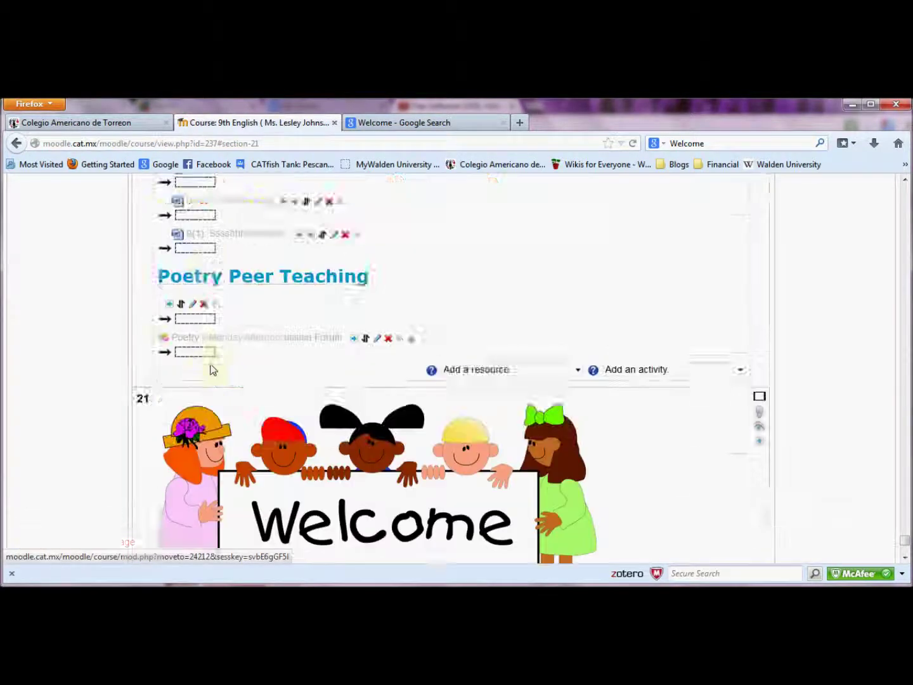
pyautogui.scroll(-1, 215, 413)
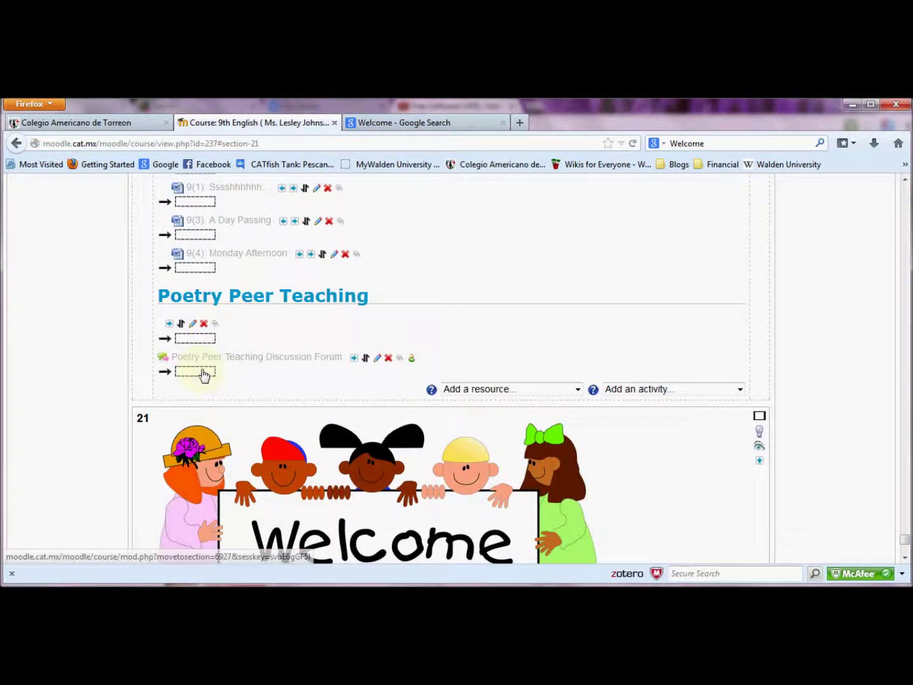
pyautogui.scroll(6, 213, 332)
pyautogui.scroll(3, 213, 332)
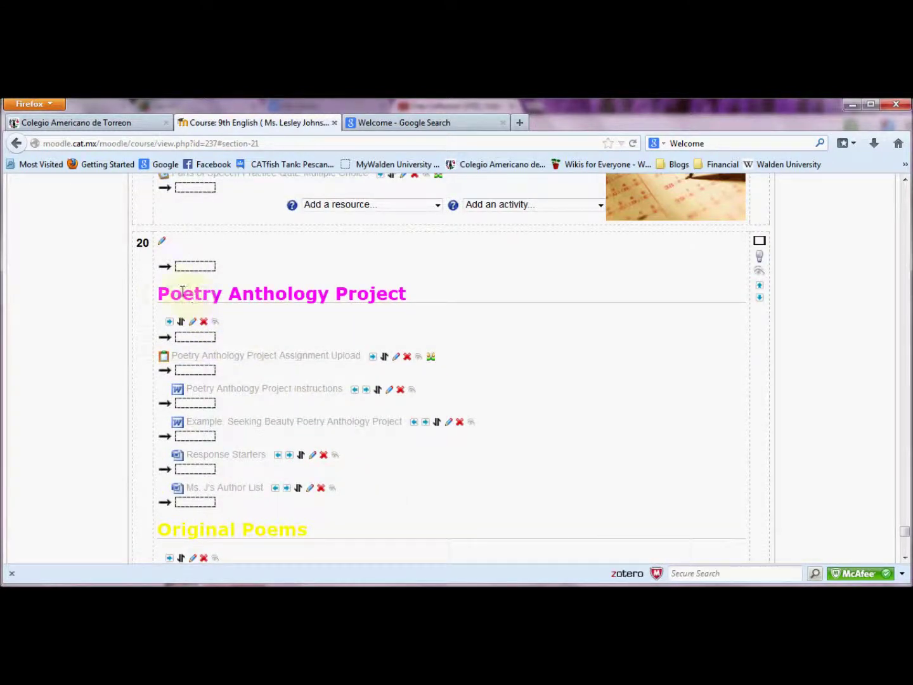
pyautogui.scroll(-2, 149, 313)
pyautogui.scroll(-3, 257, 409)
pyautogui.scroll(8, 254, 406)
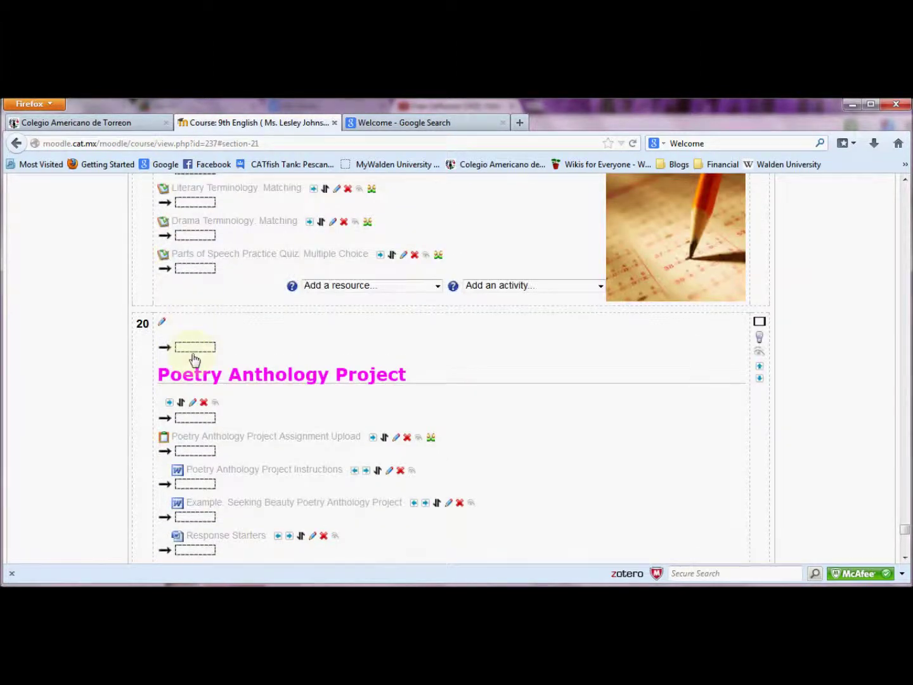
pyautogui.click(194, 349)
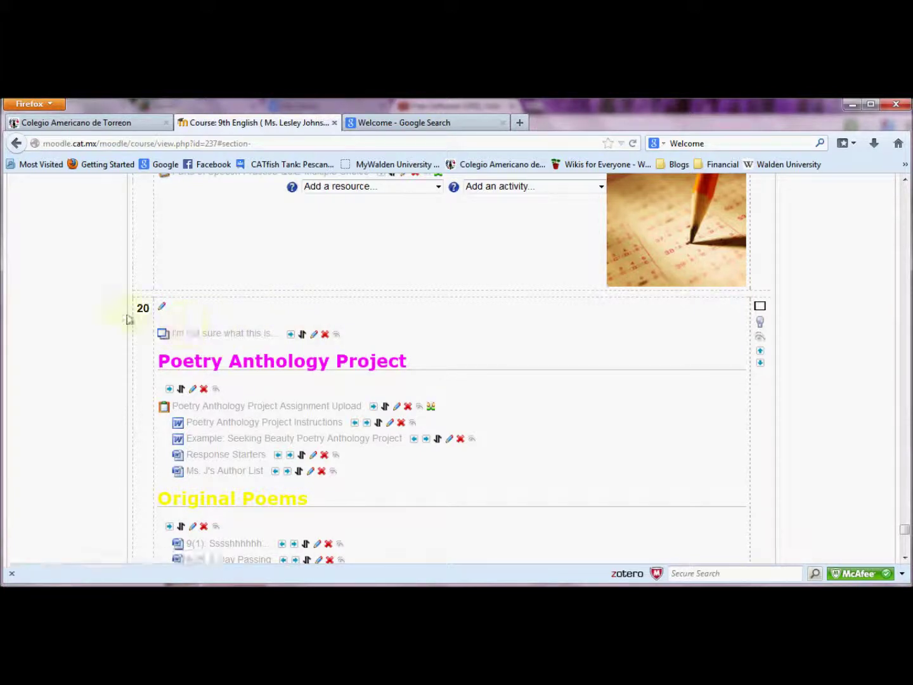
# Start composing a web page resource in topic 21 and look through its form
pyautogui.scroll(-10, 123, 332)
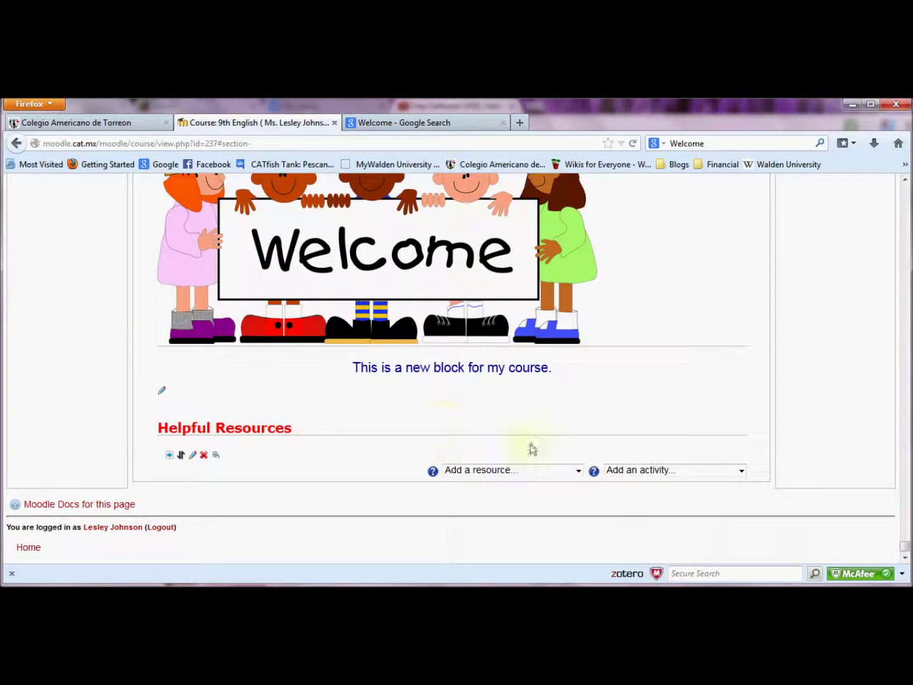
pyautogui.click(533, 477)
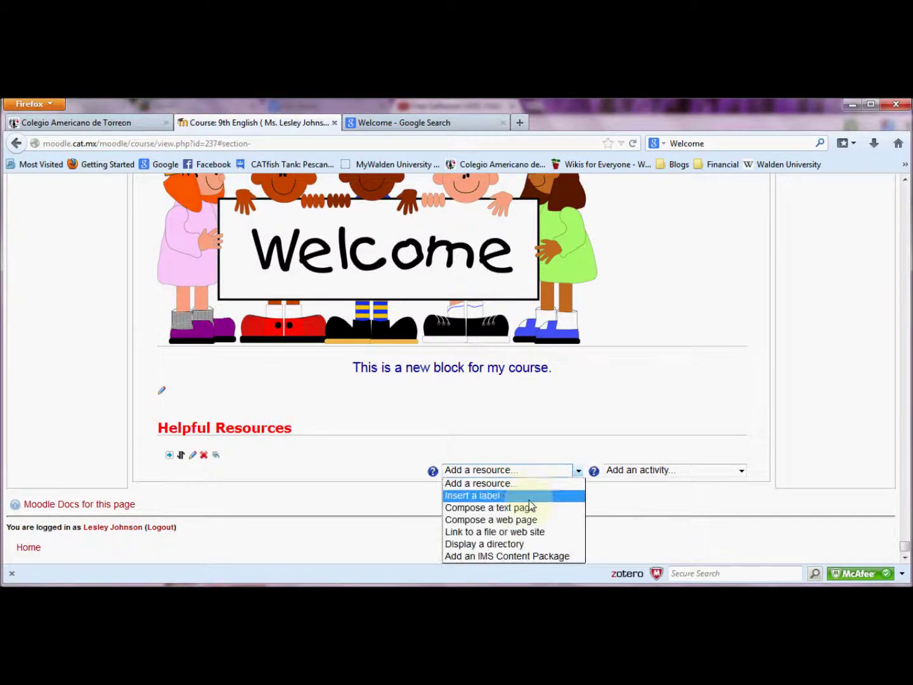
pyautogui.click(531, 521)
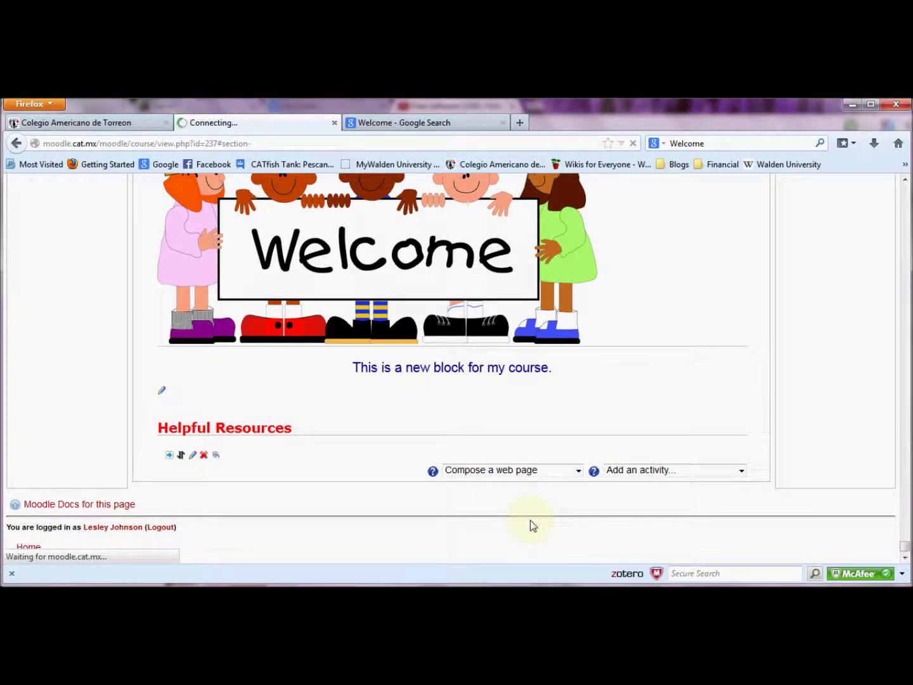
pyautogui.scroll(-4, 302, 336)
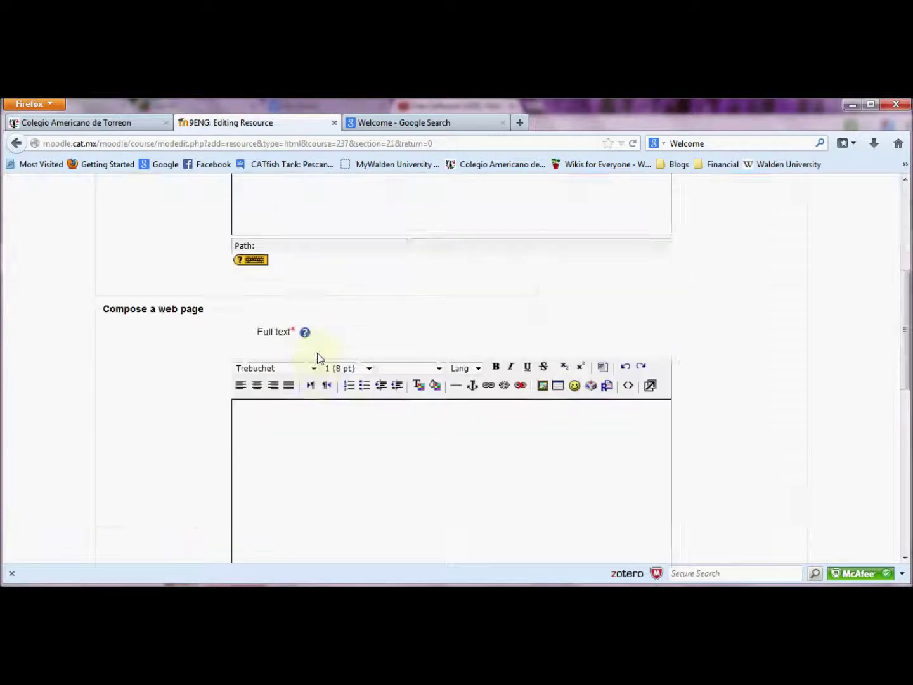
pyautogui.scroll(-5, 323, 357)
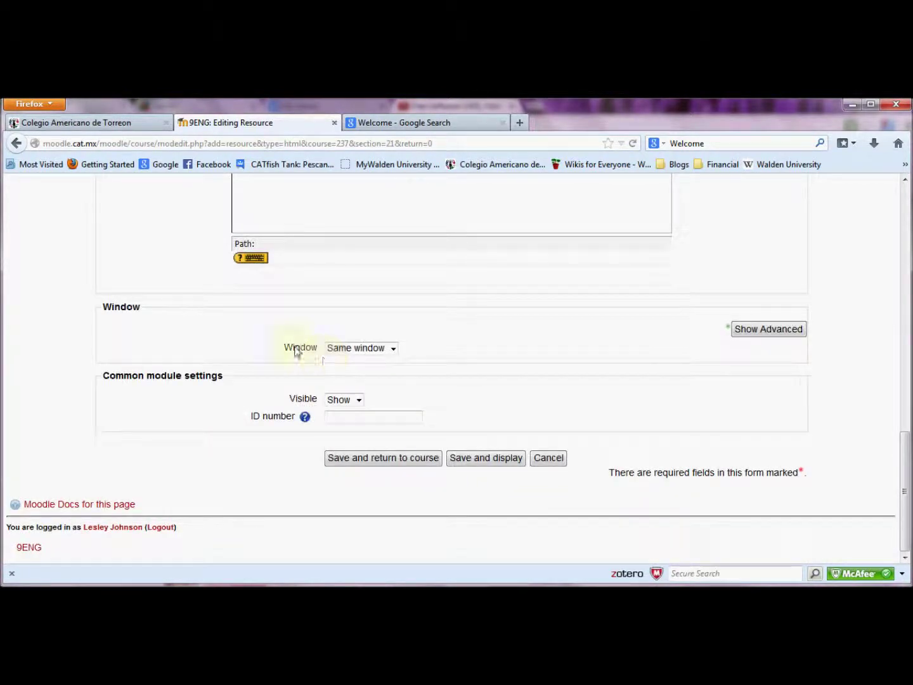
pyautogui.scroll(3, 272, 339)
pyautogui.scroll(-3, 271, 339)
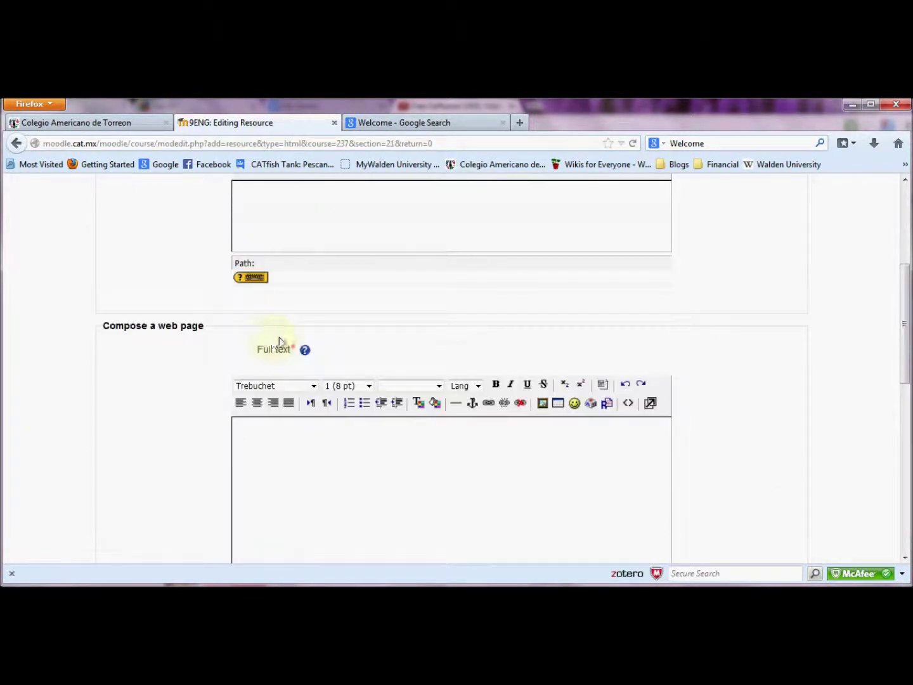
pyautogui.scroll(3, 279, 345)
# Examine the web page's Name, Summary and Full text fields and its Window options, and cancel the new resource
pyautogui.click(351, 323)
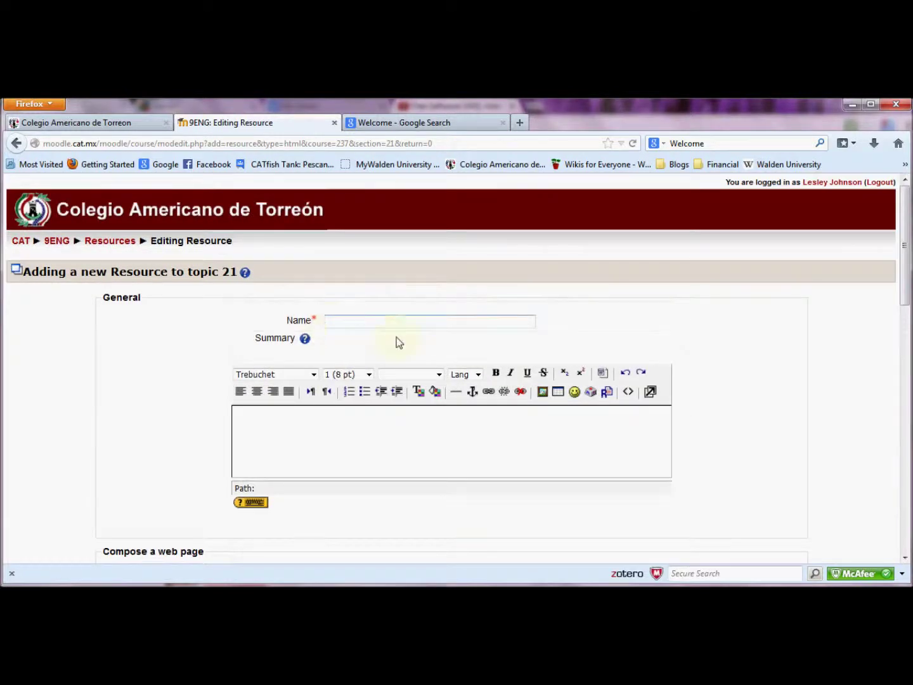
pyautogui.click(260, 431)
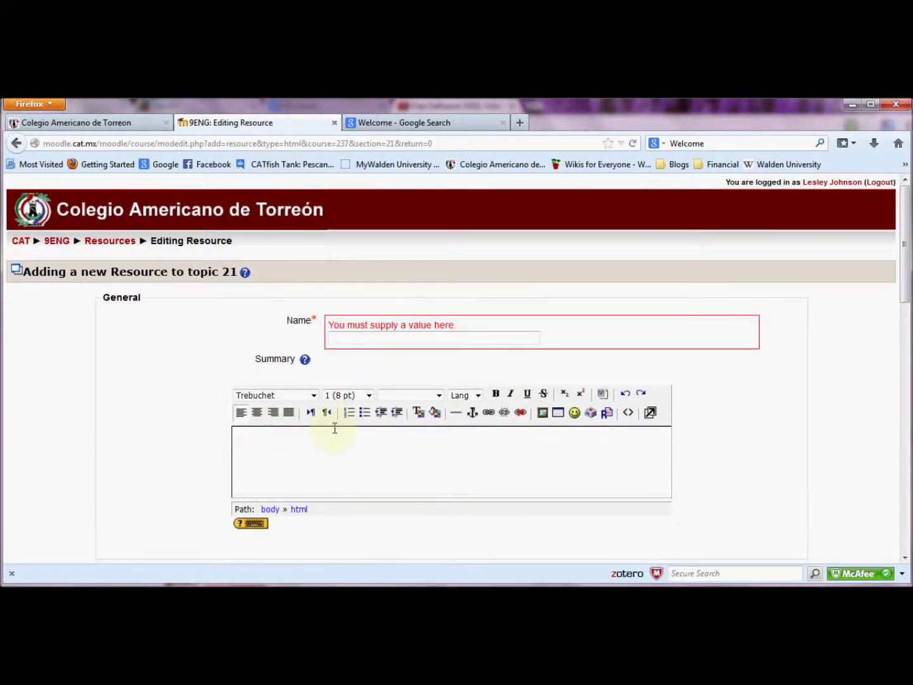
pyautogui.scroll(-8, 318, 439)
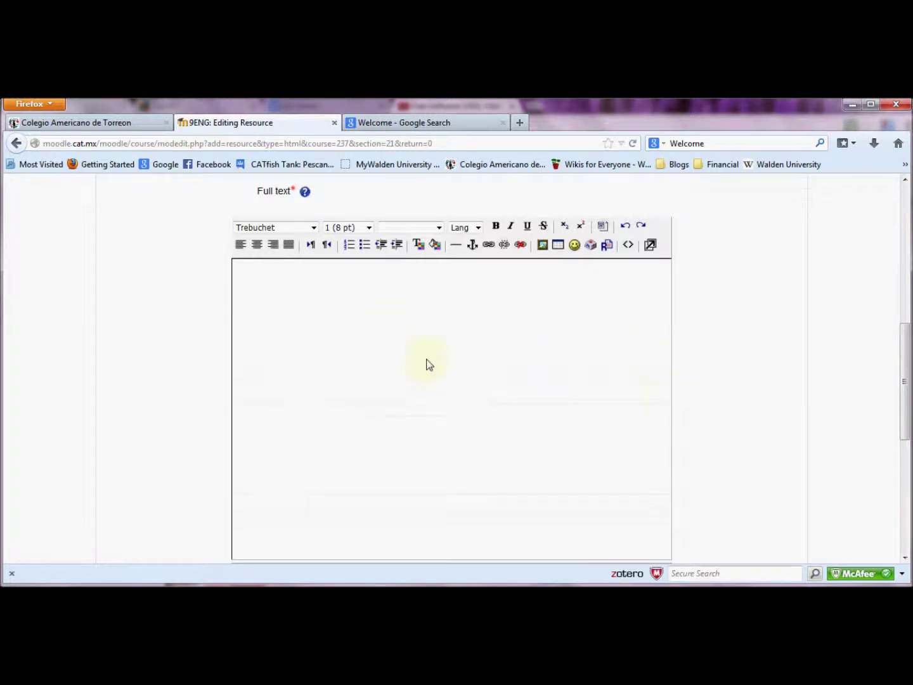
pyautogui.scroll(-8, 437, 374)
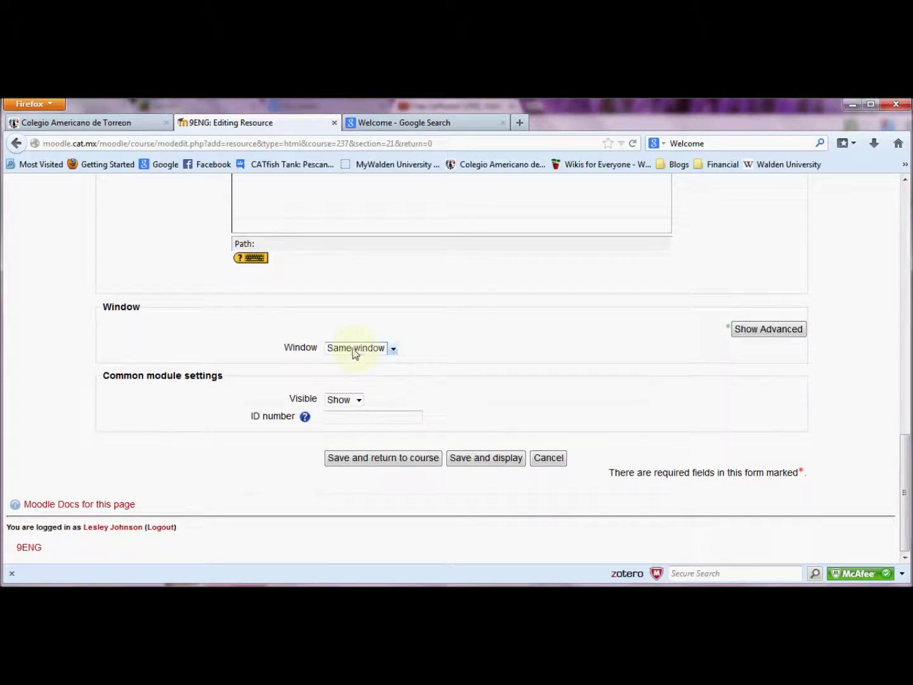
pyautogui.click(353, 350)
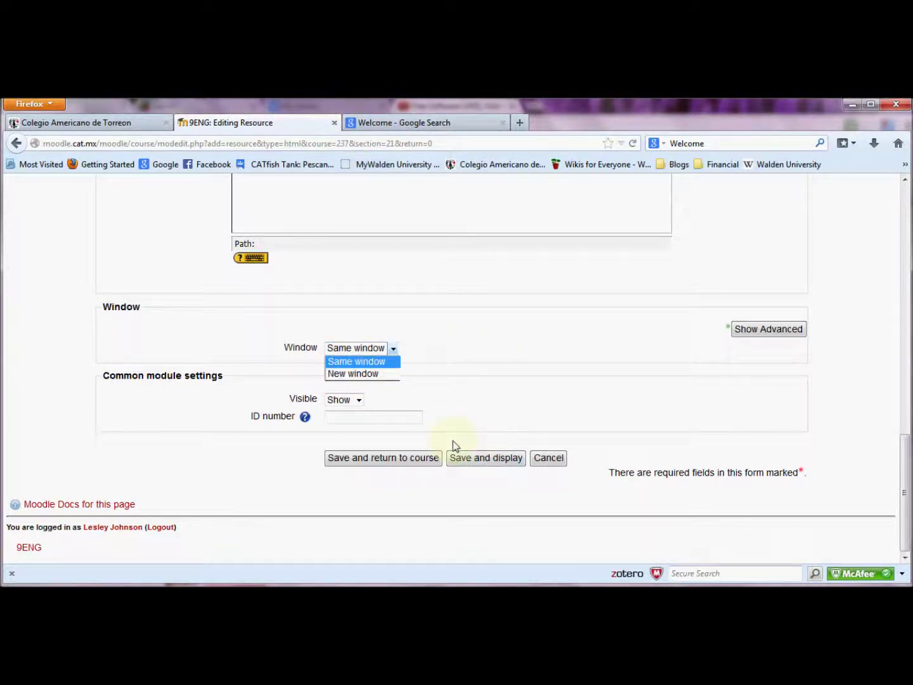
pyautogui.click(550, 462)
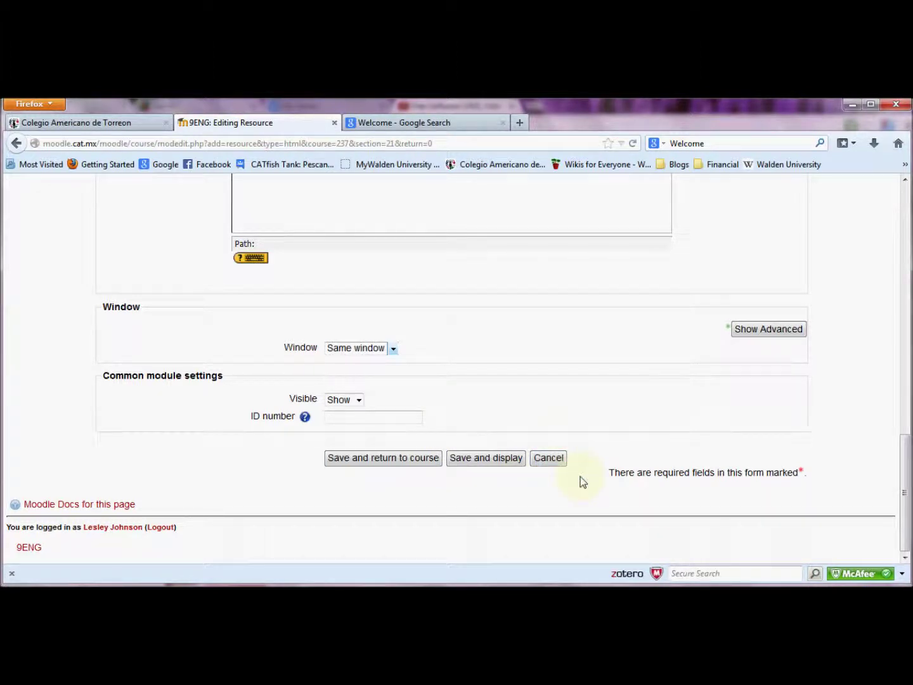
pyautogui.click(549, 459)
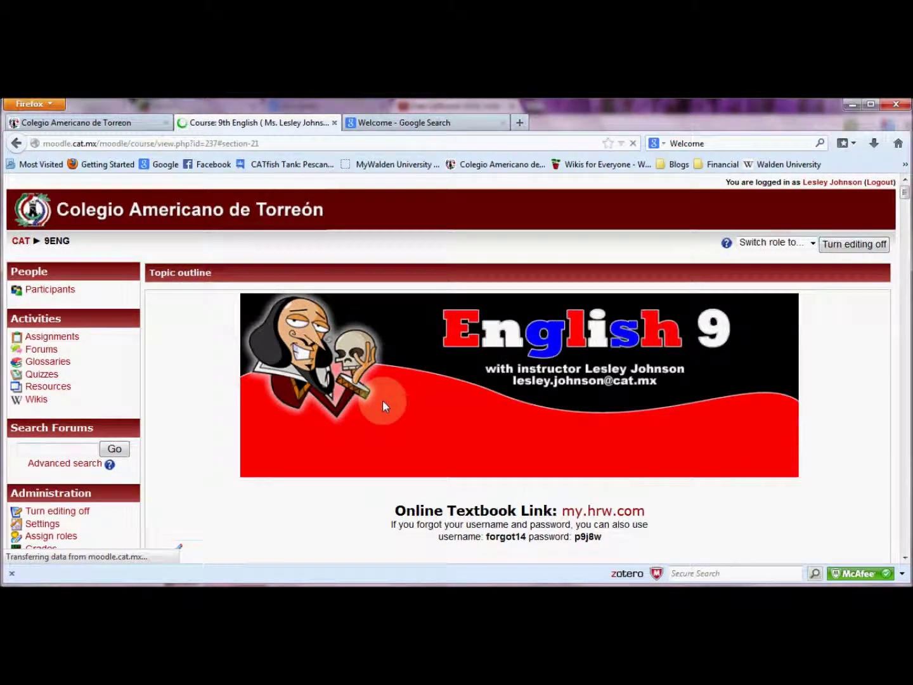
# Start adding a link to a file or web site as a resource in topic 21
pyautogui.scroll(-4, 341, 392)
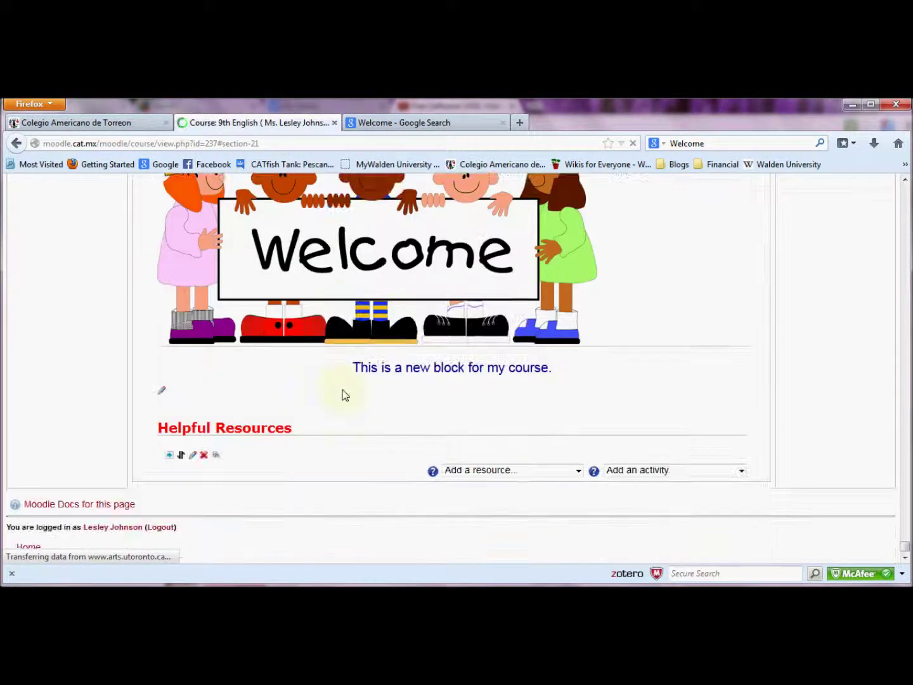
pyautogui.click(507, 470)
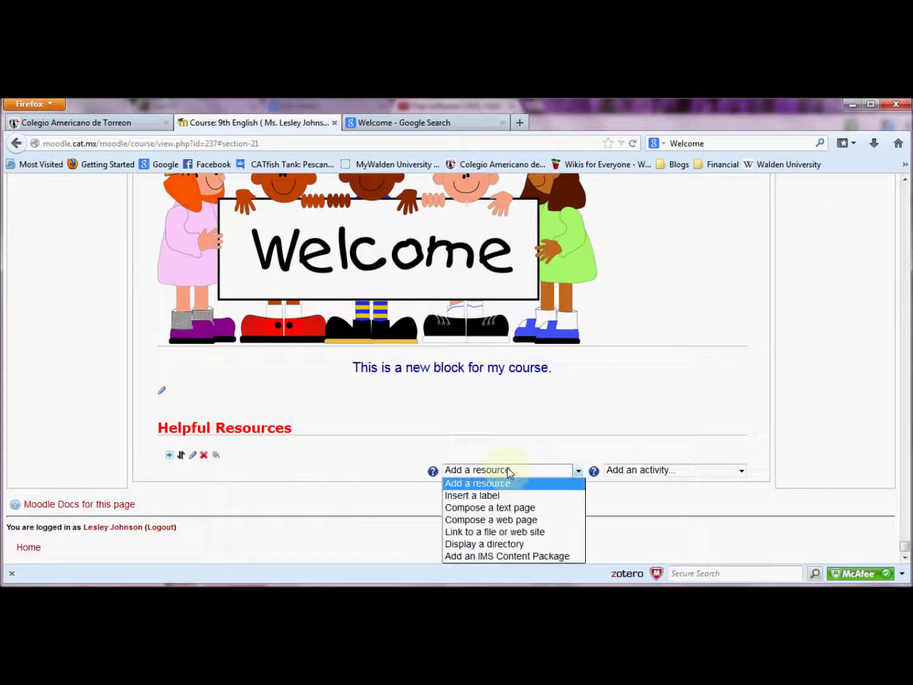
pyautogui.click(526, 533)
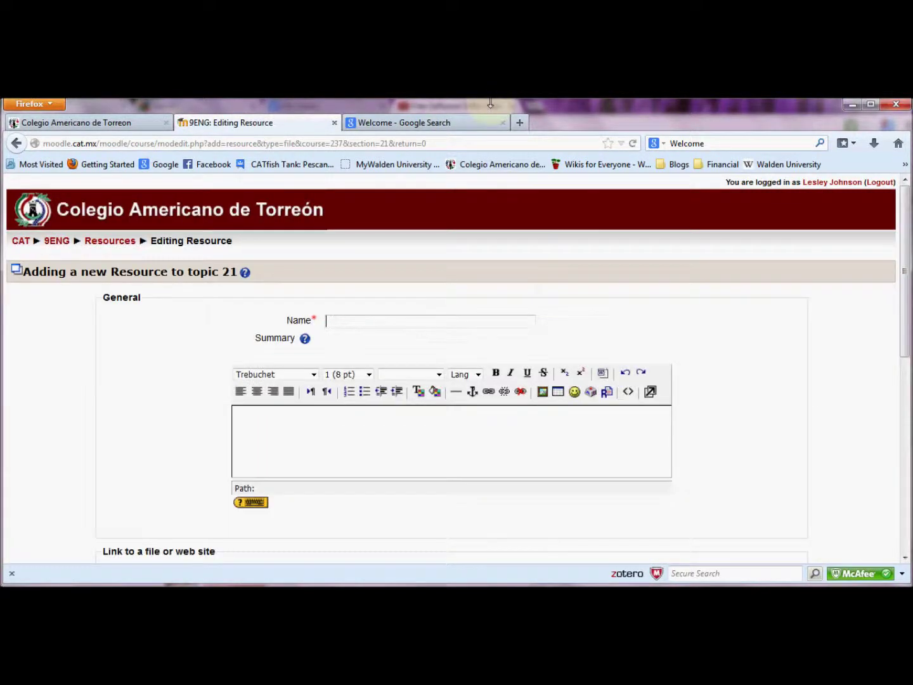
# Open the IMDb page for Welcome (2009) from the Google web results and copy its web address
pyautogui.click(431, 124)
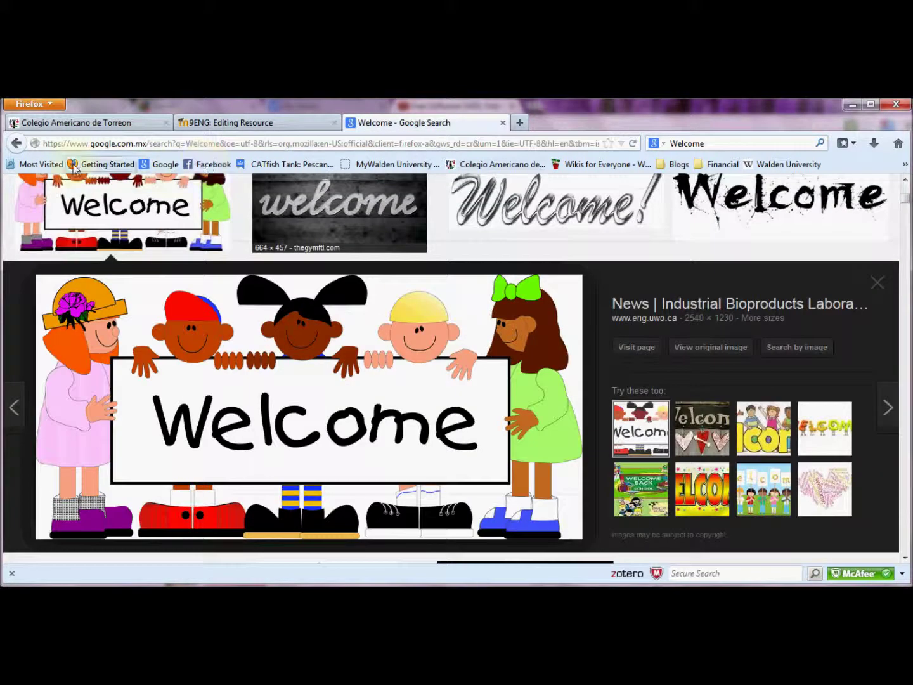
pyautogui.scroll(6, 120, 190)
pyautogui.click(65, 184)
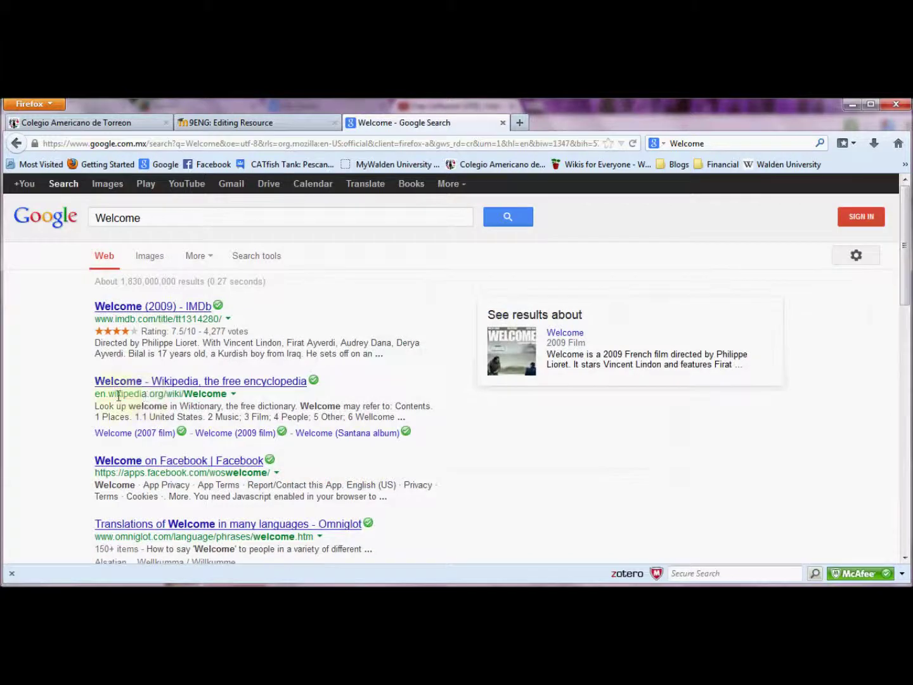
pyautogui.click(141, 312)
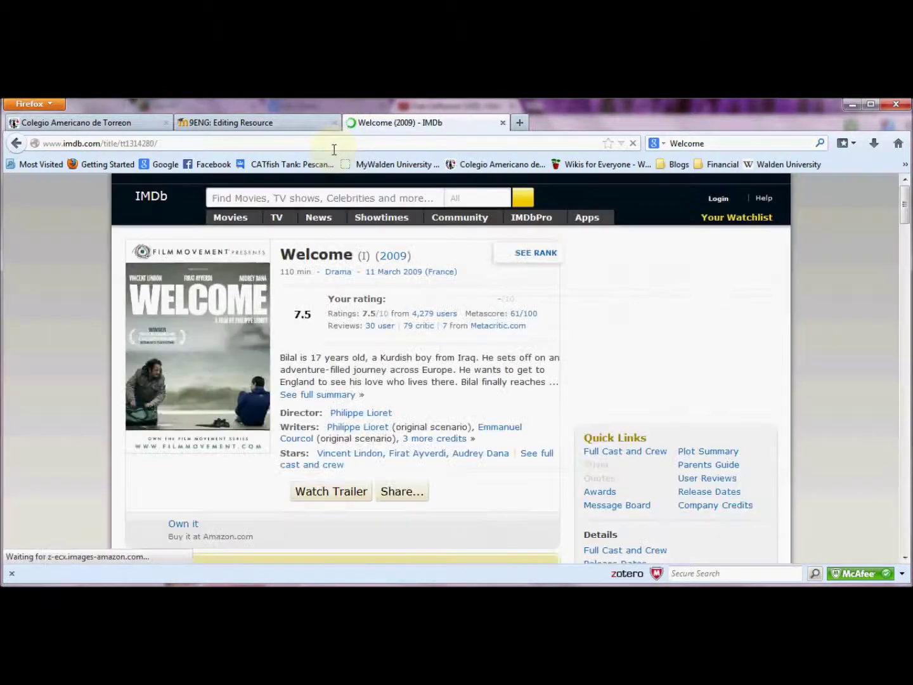
pyautogui.click(218, 143)
pyautogui.rightClick(218, 143)
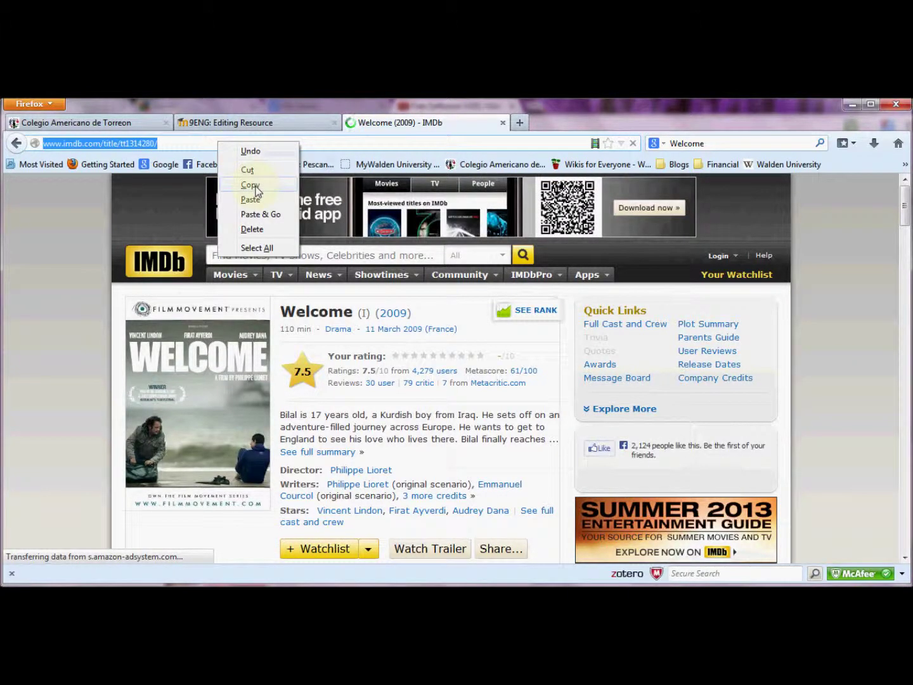
pyautogui.click(248, 186)
# Return to the Moodle resource form, name the link "Welcome (2009) IMDb" and enter the summary "This looks like an interesting movie."
pyautogui.click(266, 122)
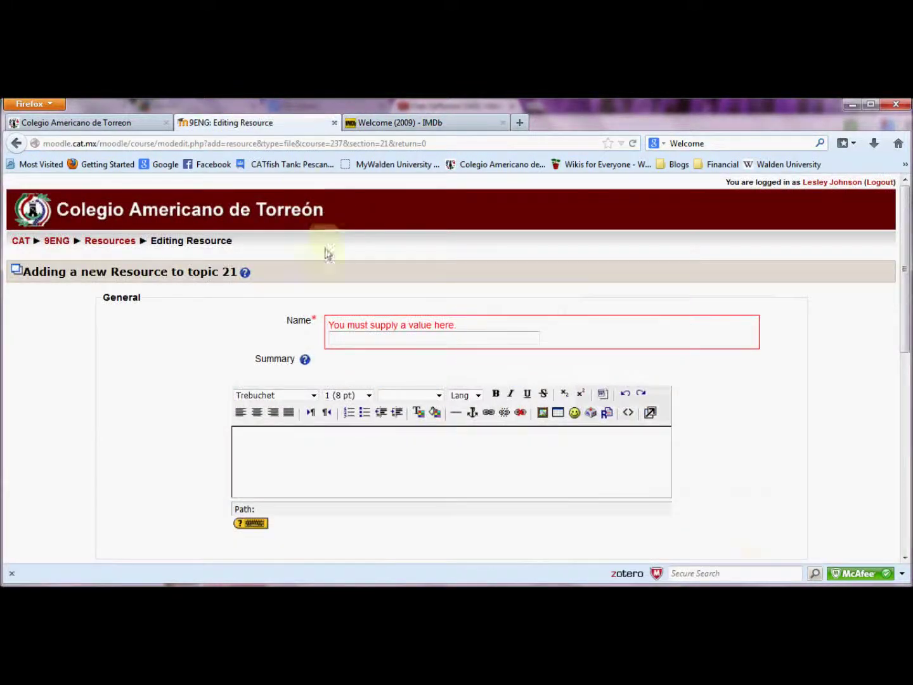
pyautogui.write('W')
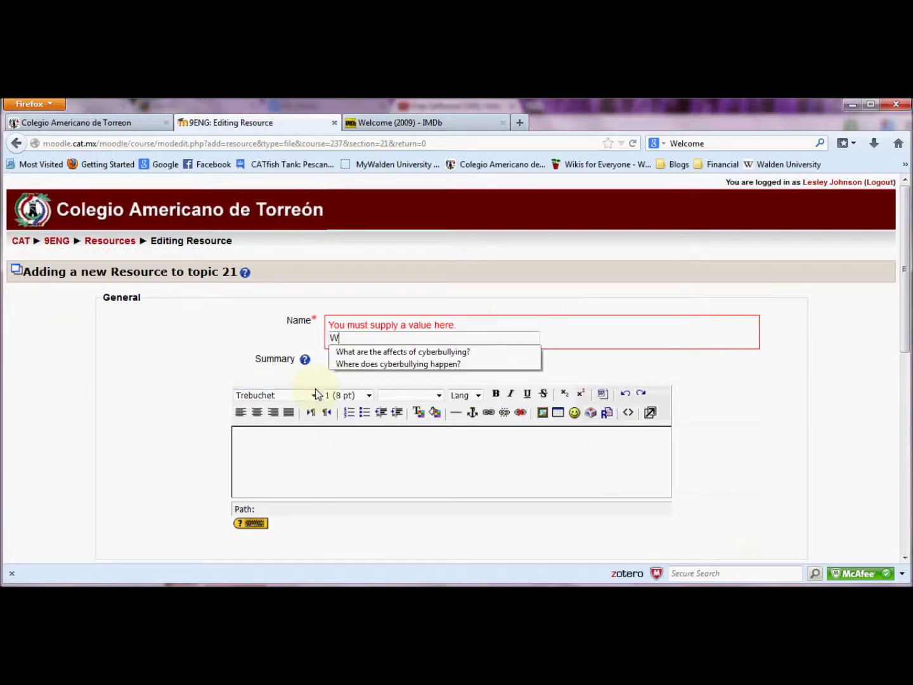
pyautogui.write('elcome (2009) IMDb')
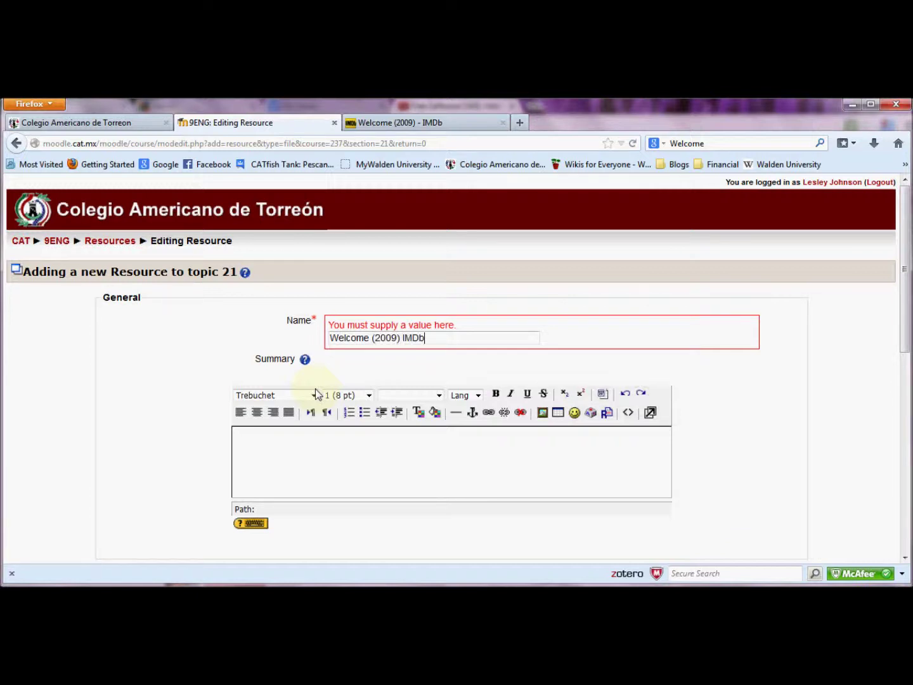
pyautogui.click(328, 442)
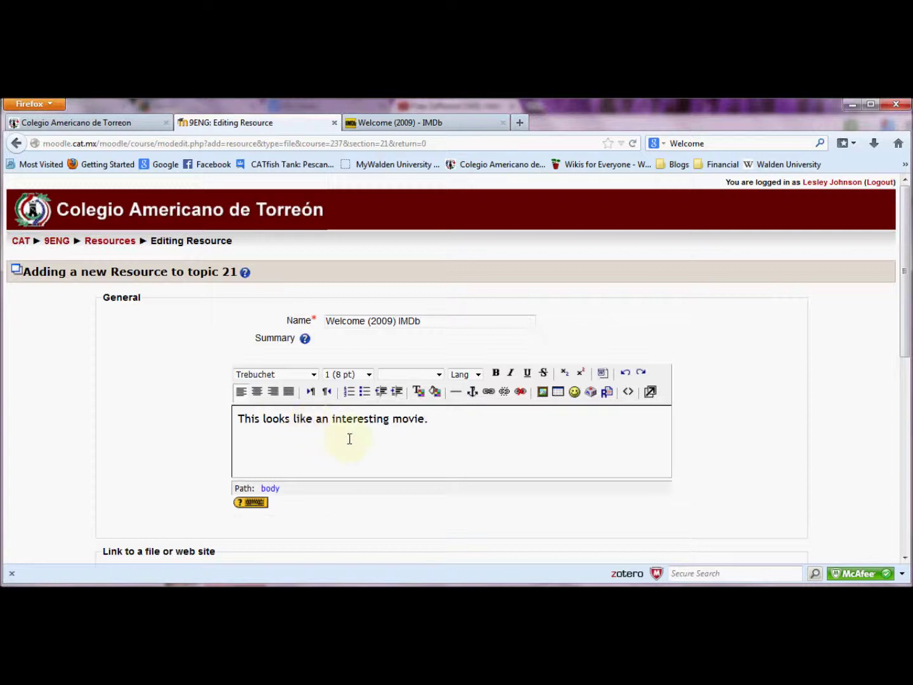
pyautogui.scroll(-3, 329, 437)
pyautogui.moveTo(374, 421); pyautogui.dragTo(283, 427)
pyautogui.hotkey('ctrl', 'v')
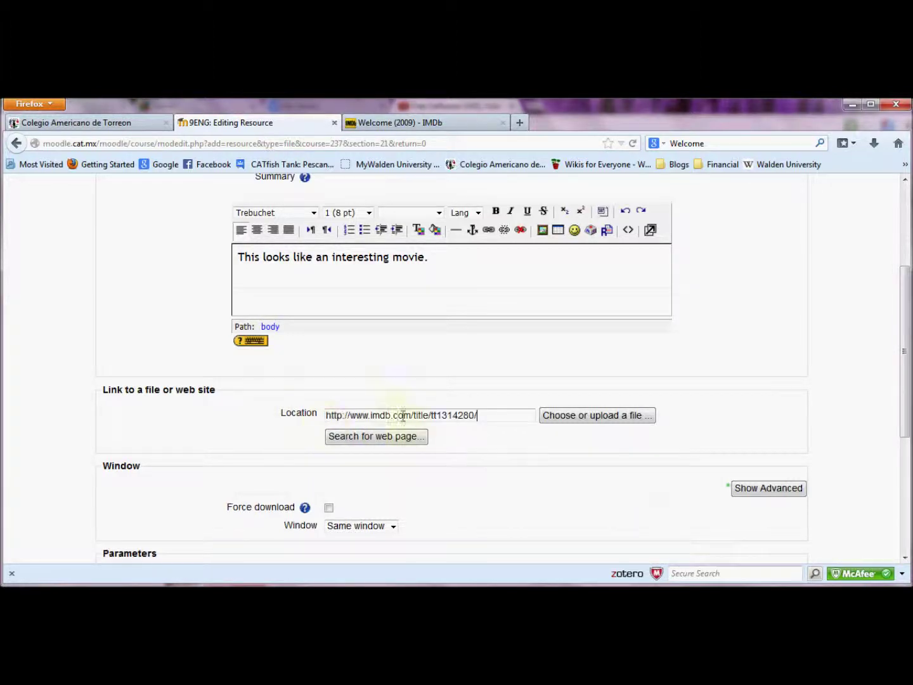
# Look through the course files that can be chosen for the link, and close the file list without choosing one
pyautogui.scroll(-2, 542, 440)
pyautogui.click(588, 343)
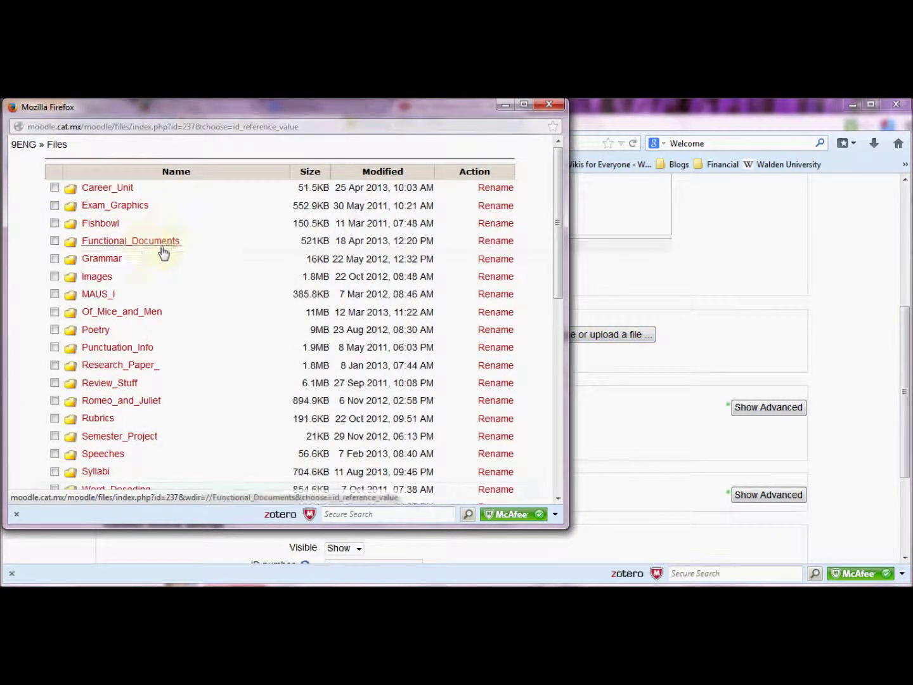
pyautogui.scroll(-1, 155, 297)
pyautogui.scroll(-8, 158, 297)
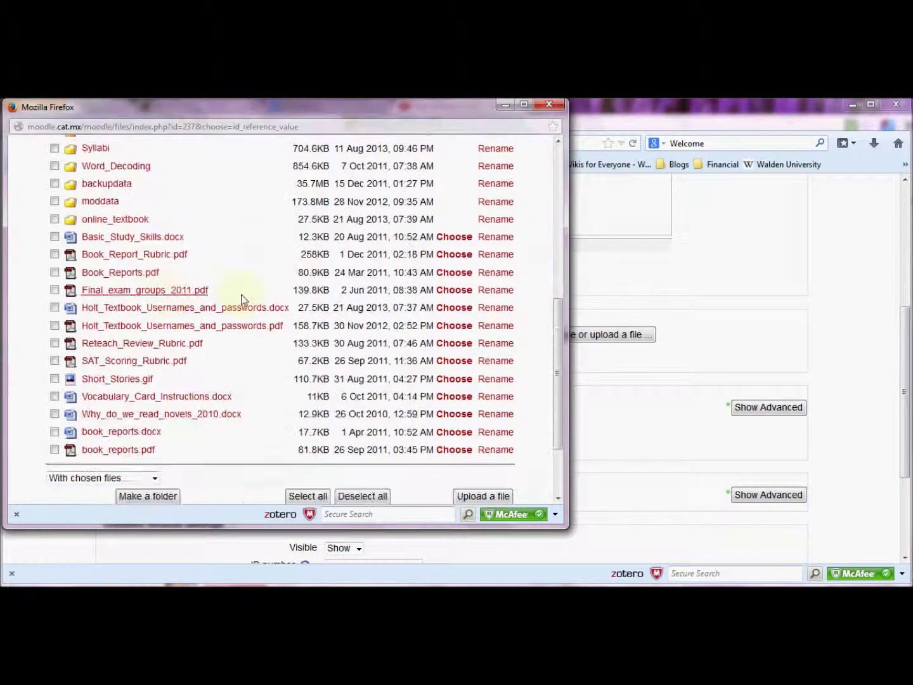
pyautogui.scroll(-3, 222, 242)
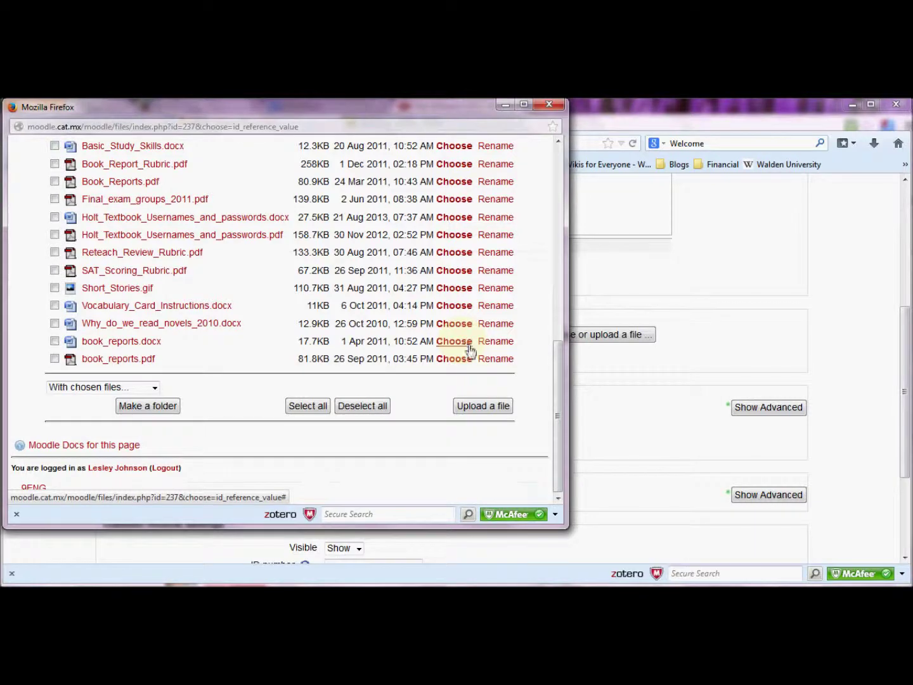
pyautogui.click(549, 107)
# Set the IMDb link to open in a new window, and save the resource, returning to the course
pyautogui.click(348, 447)
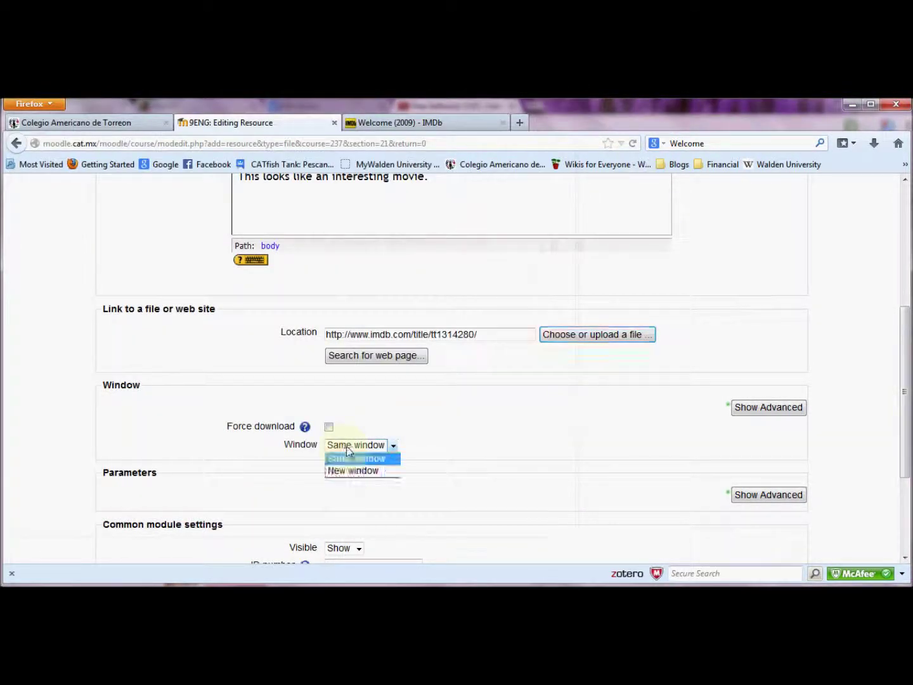
pyautogui.click(353, 472)
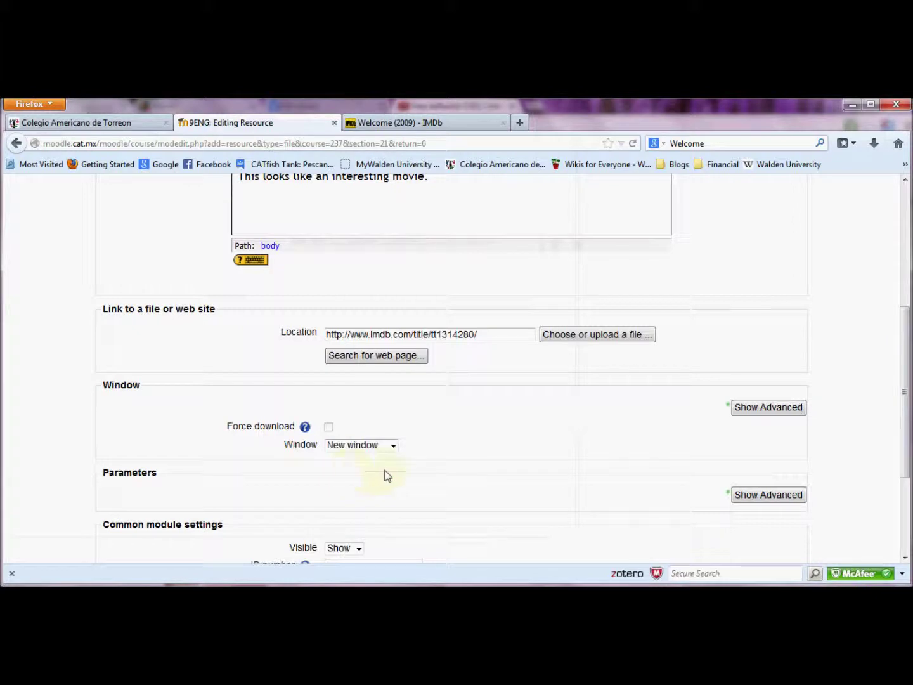
pyautogui.scroll(-3, 356, 389)
pyautogui.scroll(-3, 343, 379)
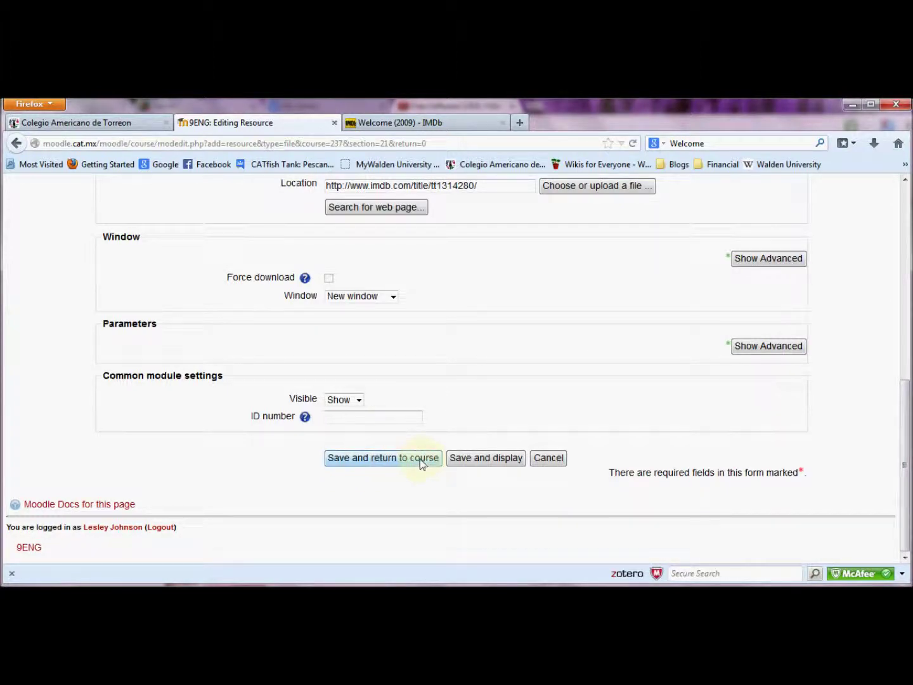
pyautogui.click(421, 459)
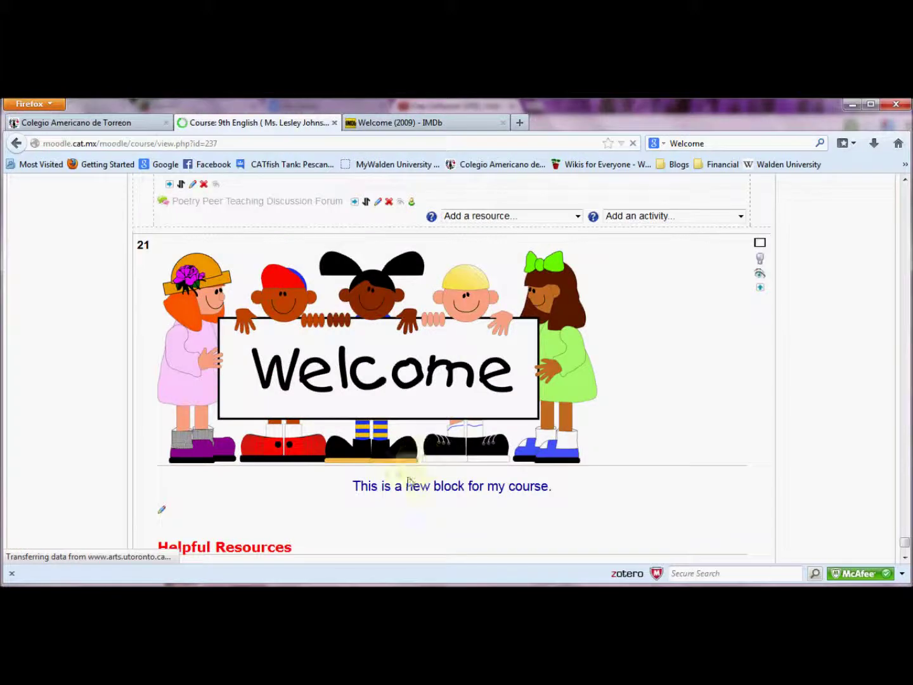
# Test the Welcome (2009) IMDb link in topic 21, and close the IMDb pages
pyautogui.scroll(-3, 270, 437)
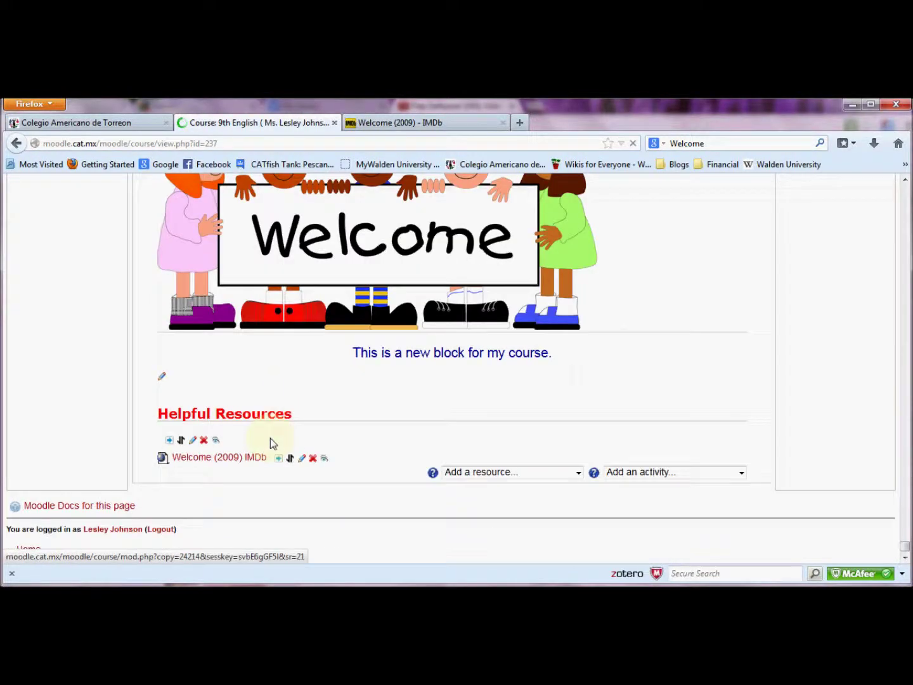
pyautogui.click(225, 457)
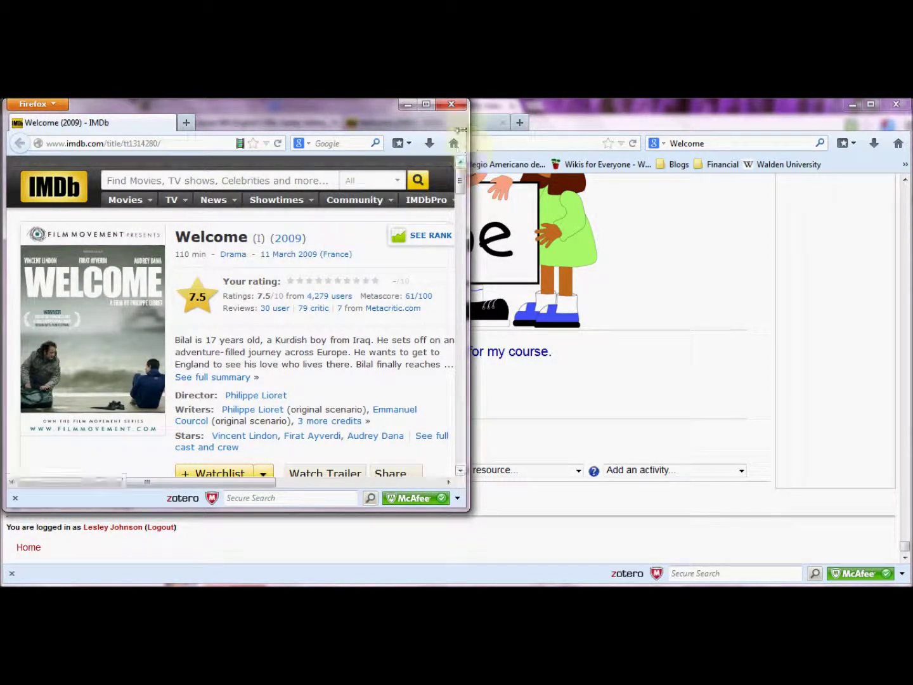
pyautogui.click(451, 105)
pyautogui.click(506, 123)
# Add another link to a file or web site in topic 21 and name it "English 9 2013-14 Syllabus"
pyautogui.click(495, 470)
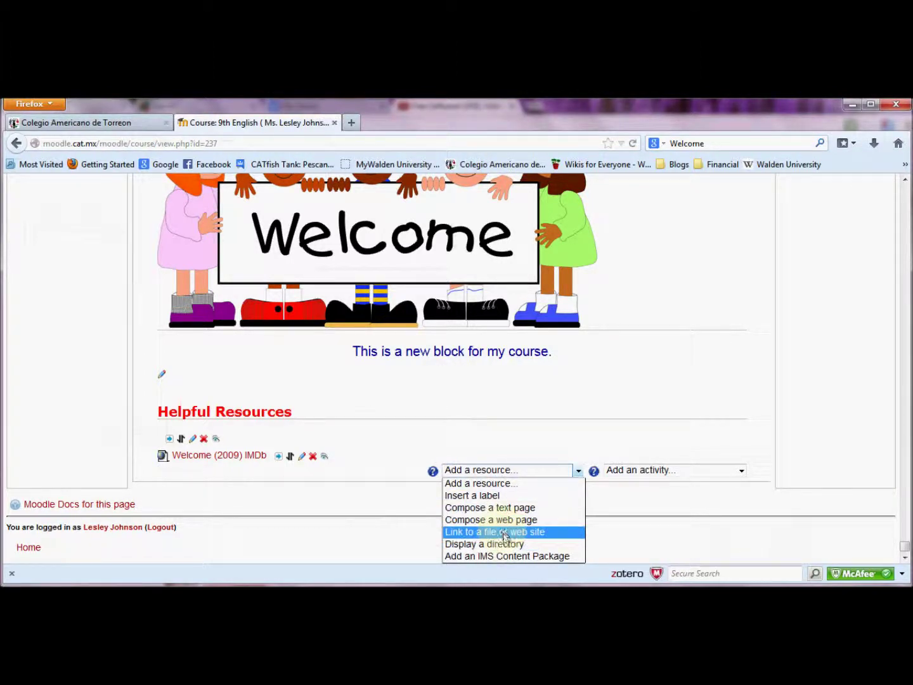
pyautogui.click(505, 532)
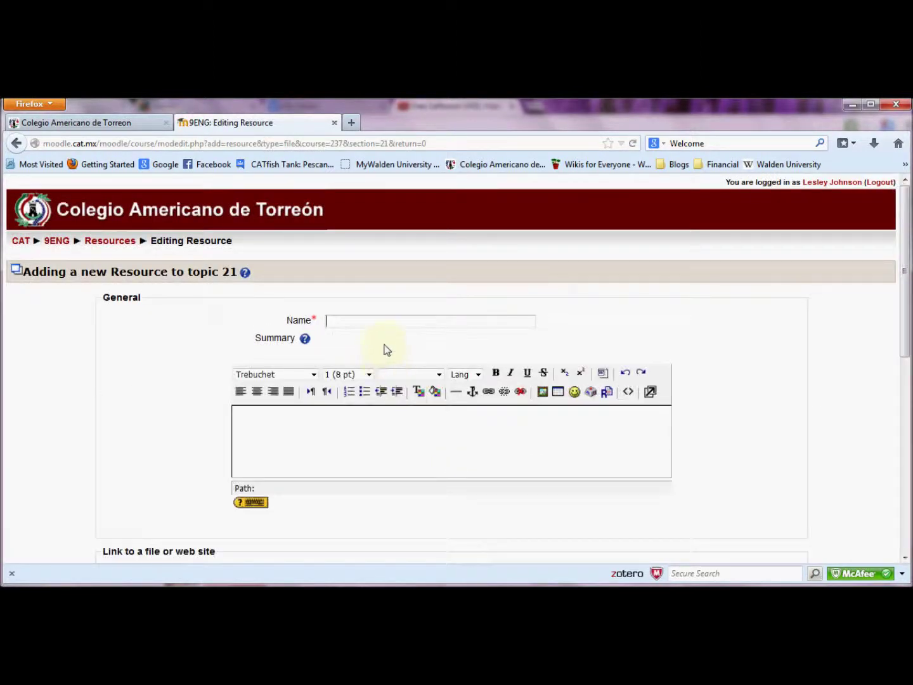
pyautogui.write('Sylla')
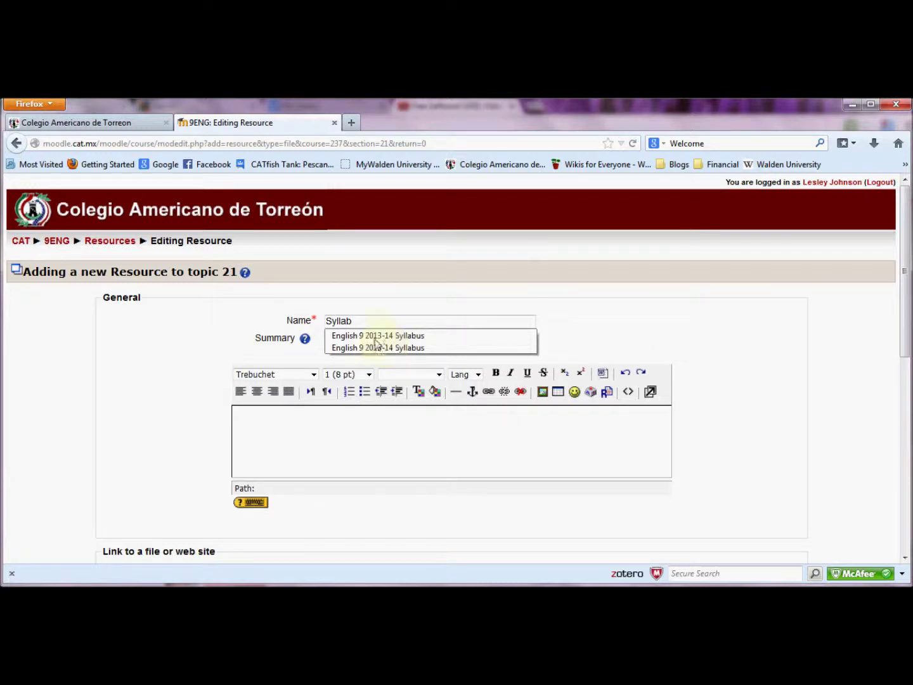
pyautogui.write('b')
pyautogui.click(385, 339)
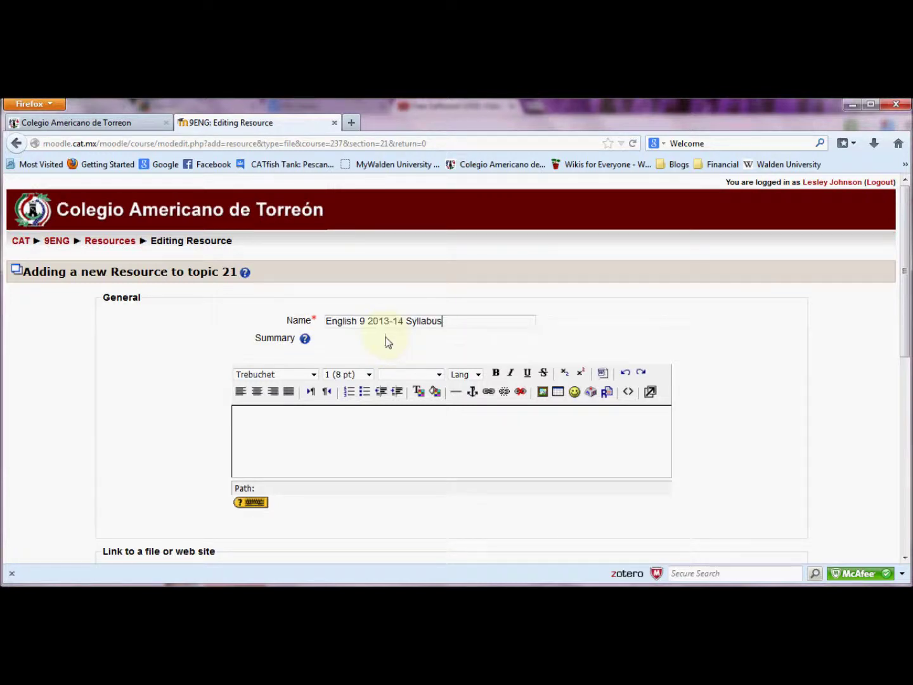
pyautogui.scroll(-3, 344, 379)
pyautogui.click(329, 339)
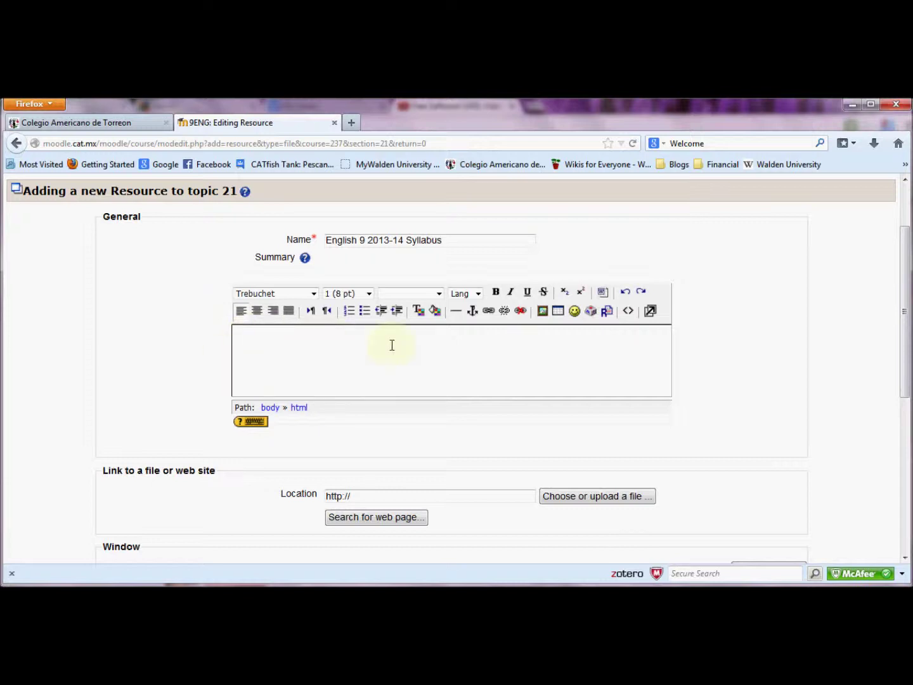
# Choose the 2013-14_English_9_Course_Syllabus document from the course's Syllabi folder as the link's location
pyautogui.scroll(-3, 453, 486)
pyautogui.click(582, 416)
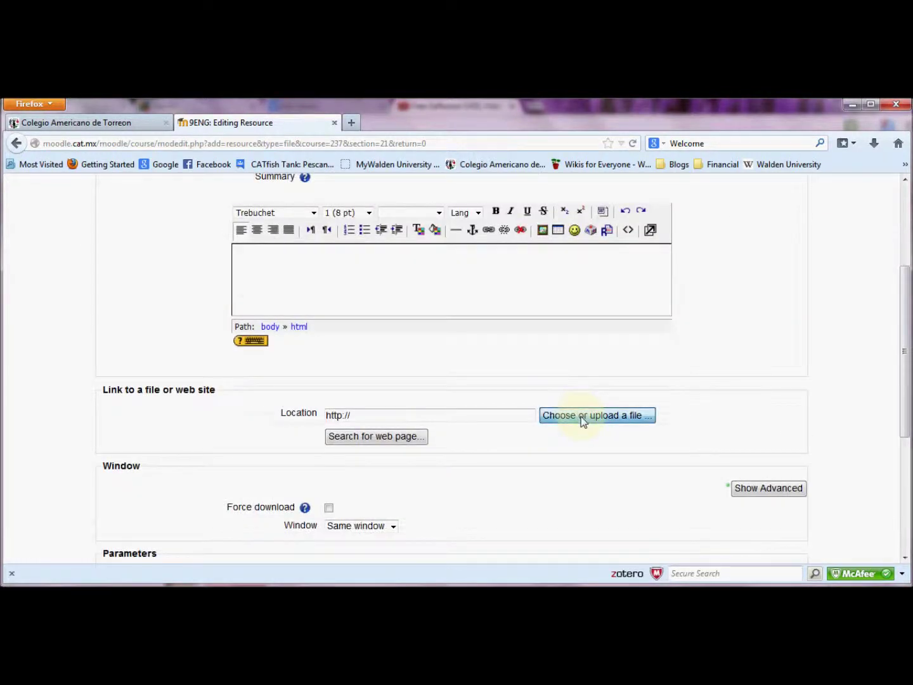
pyautogui.scroll(-5, 142, 250)
pyautogui.scroll(5, 145, 254)
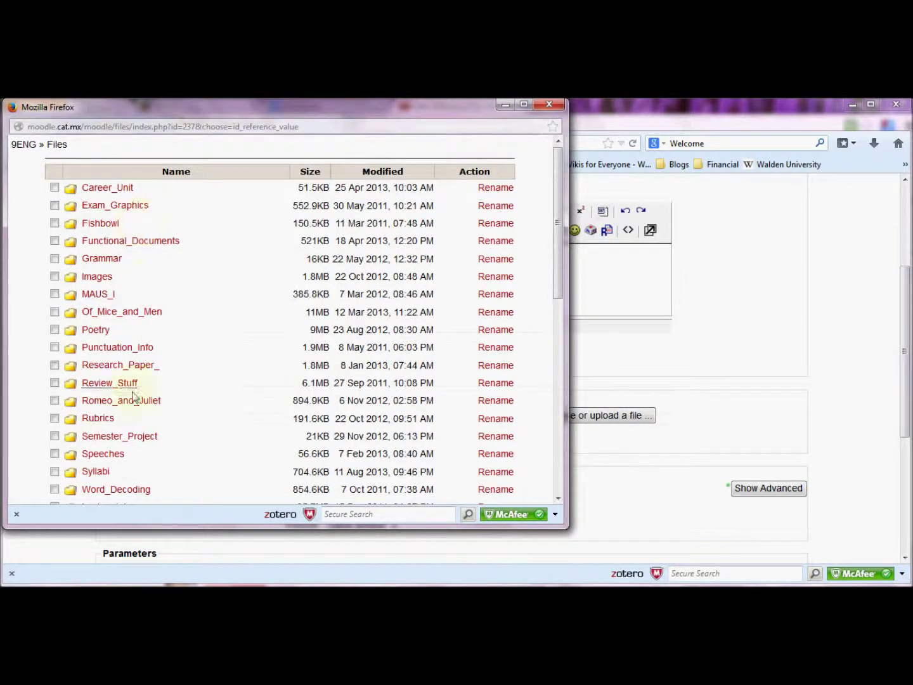
pyautogui.scroll(-2, 139, 495)
pyautogui.scroll(-6, 178, 298)
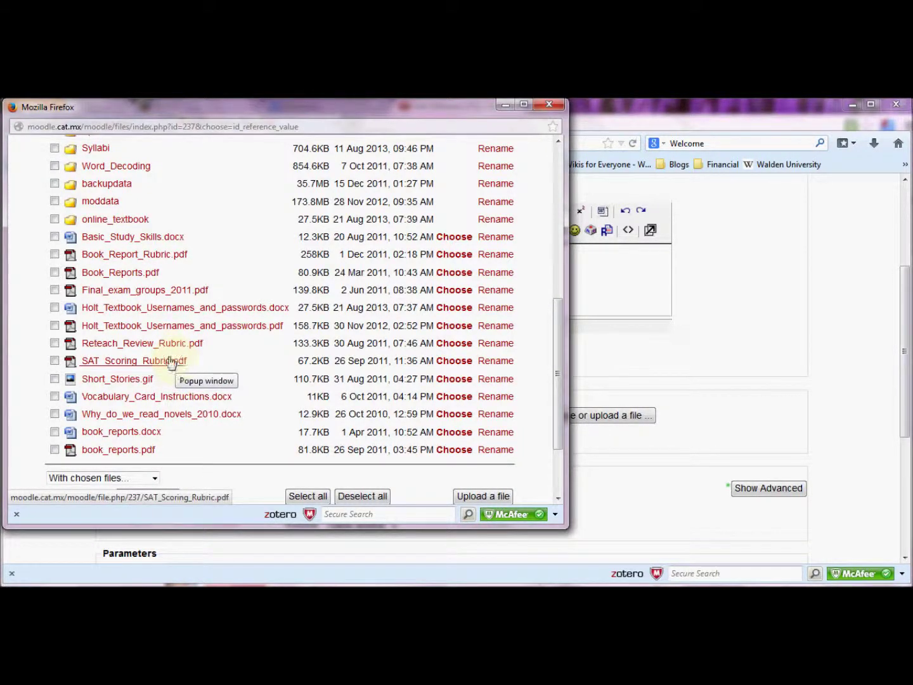
pyautogui.scroll(5, 168, 352)
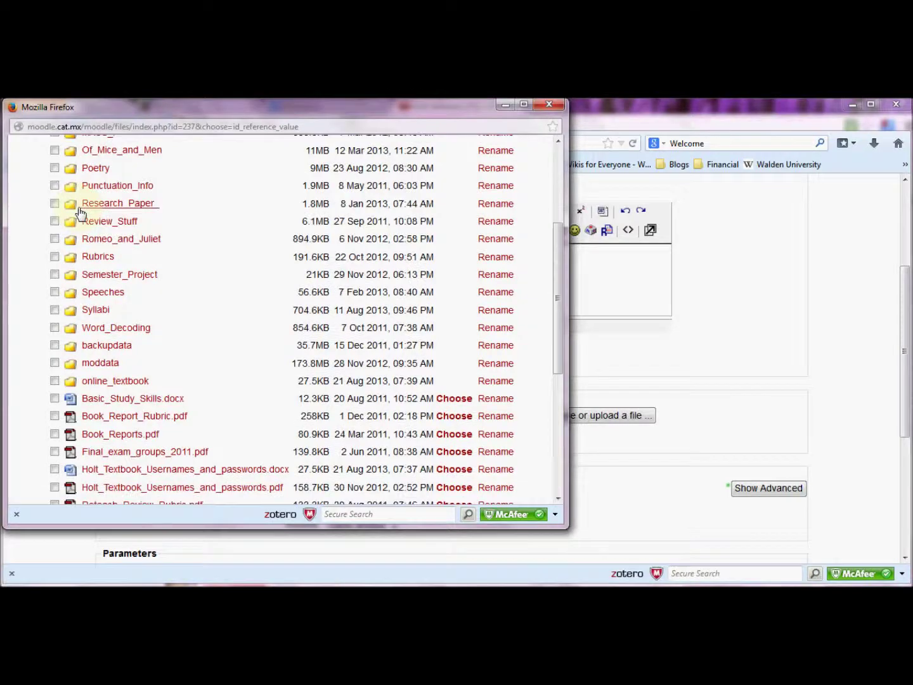
pyautogui.scroll(4, 105, 265)
pyautogui.scroll(-9, 127, 317)
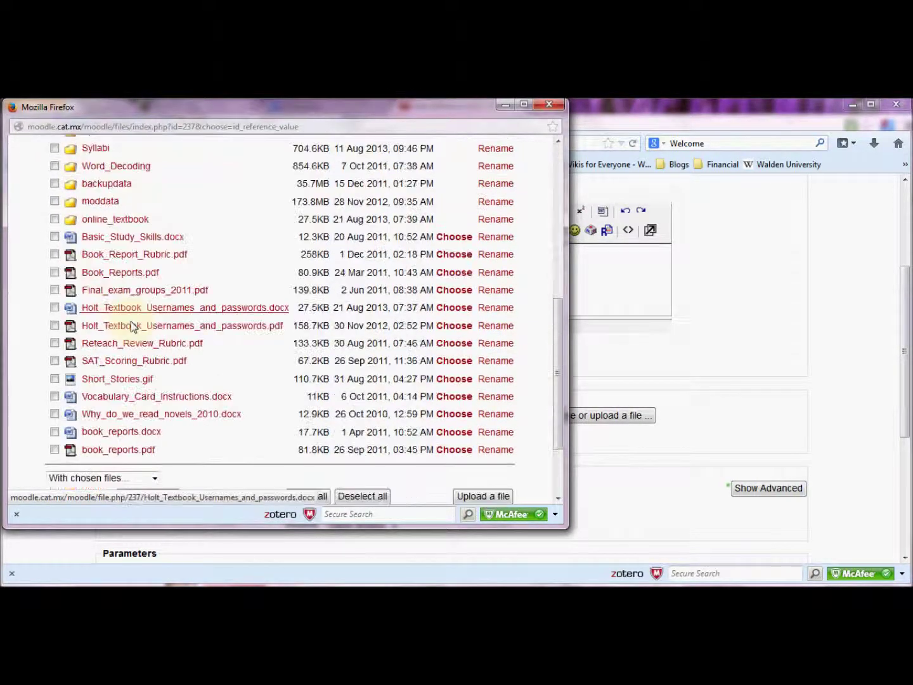
pyautogui.scroll(-3, 133, 326)
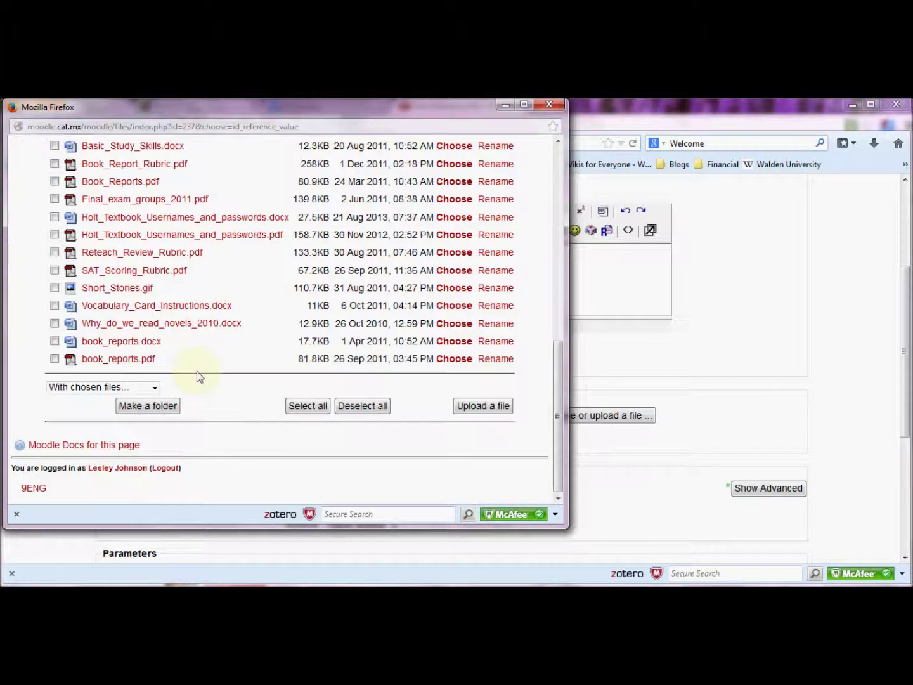
pyautogui.scroll(6, 197, 370)
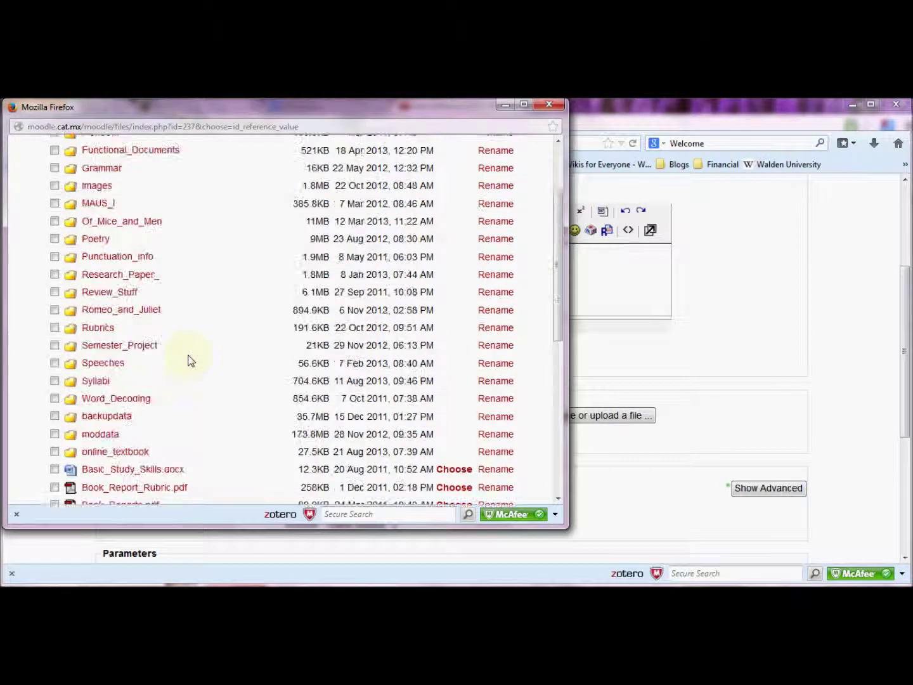
pyautogui.click(100, 382)
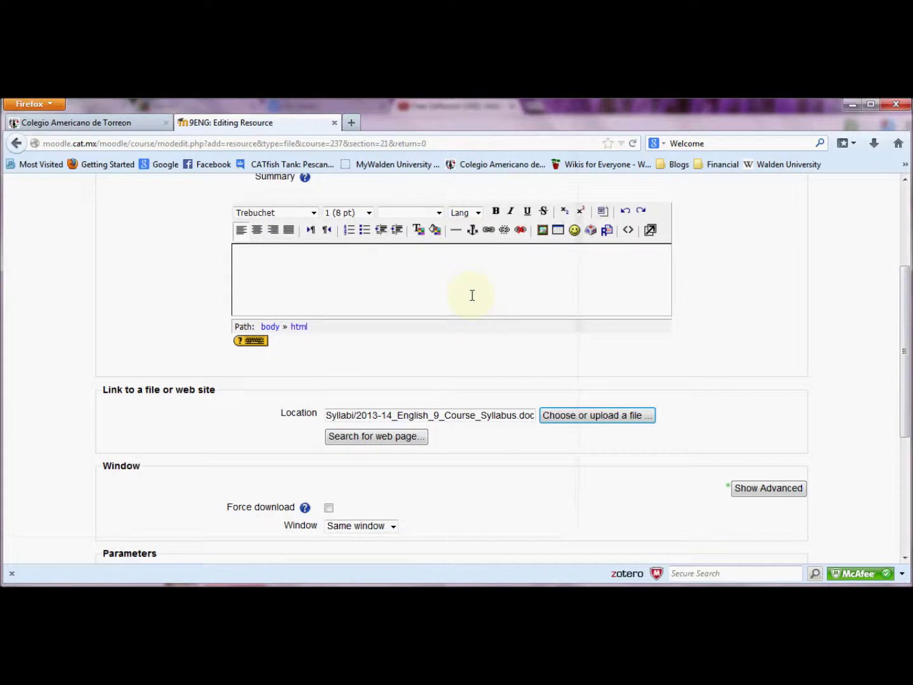
# Set the syllabus link to open in a new window, and save and display the resource
pyautogui.scroll(-5, 459, 419)
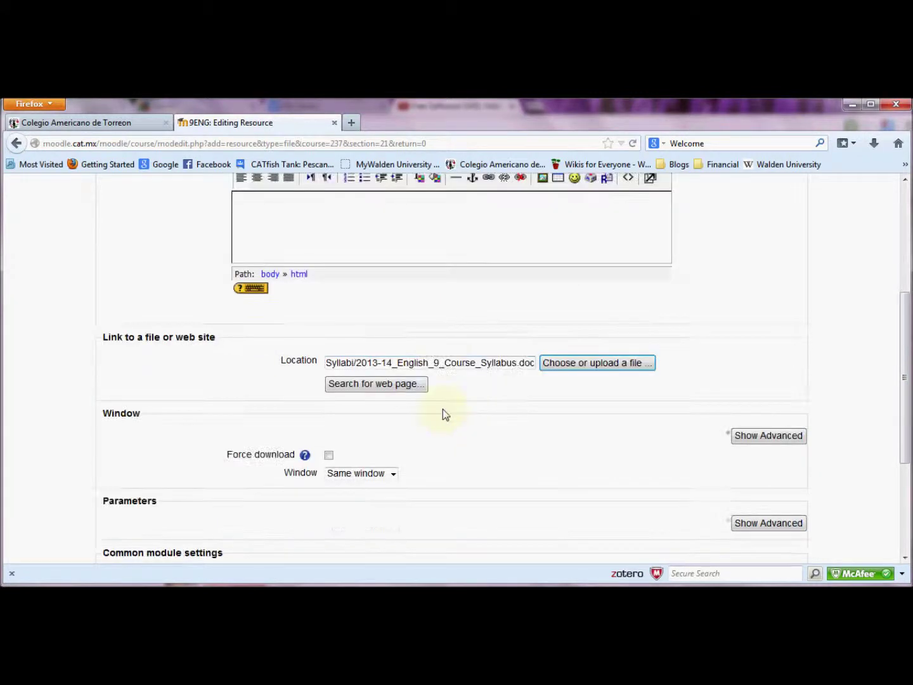
pyautogui.click(356, 370)
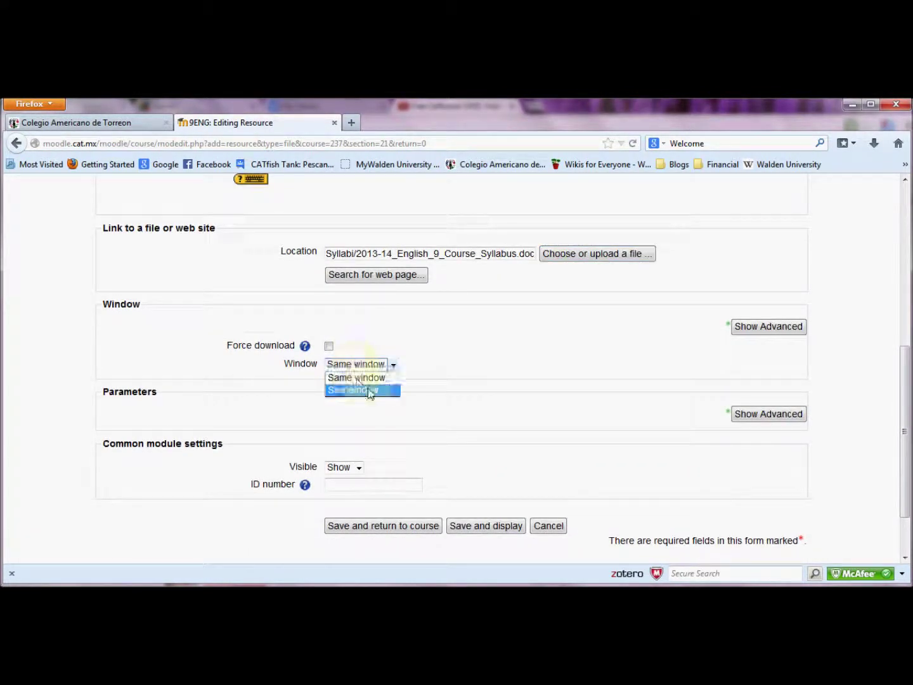
pyautogui.click(365, 389)
pyautogui.scroll(-2, 429, 483)
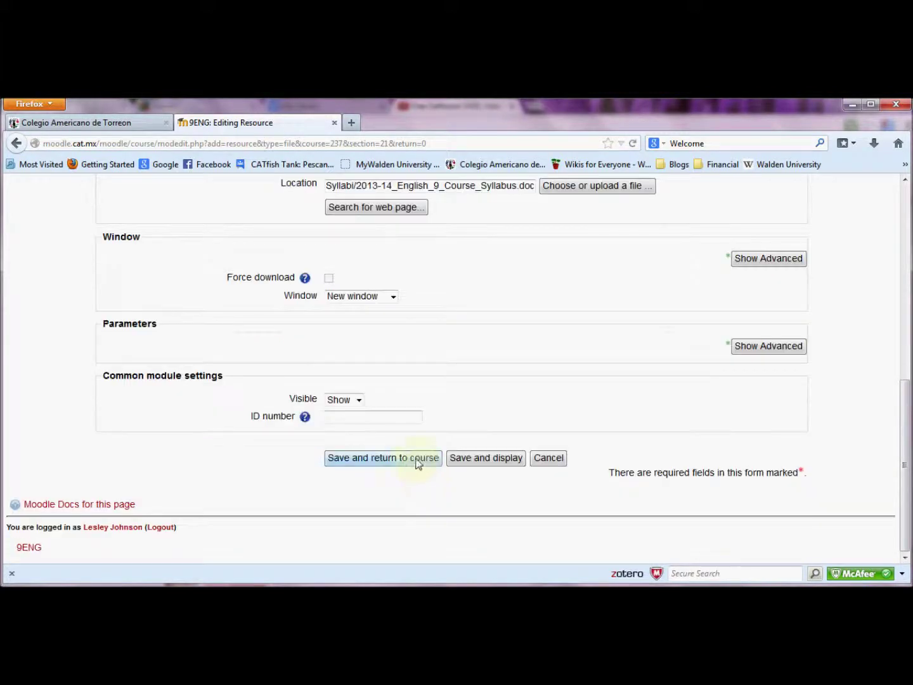
pyautogui.click(477, 459)
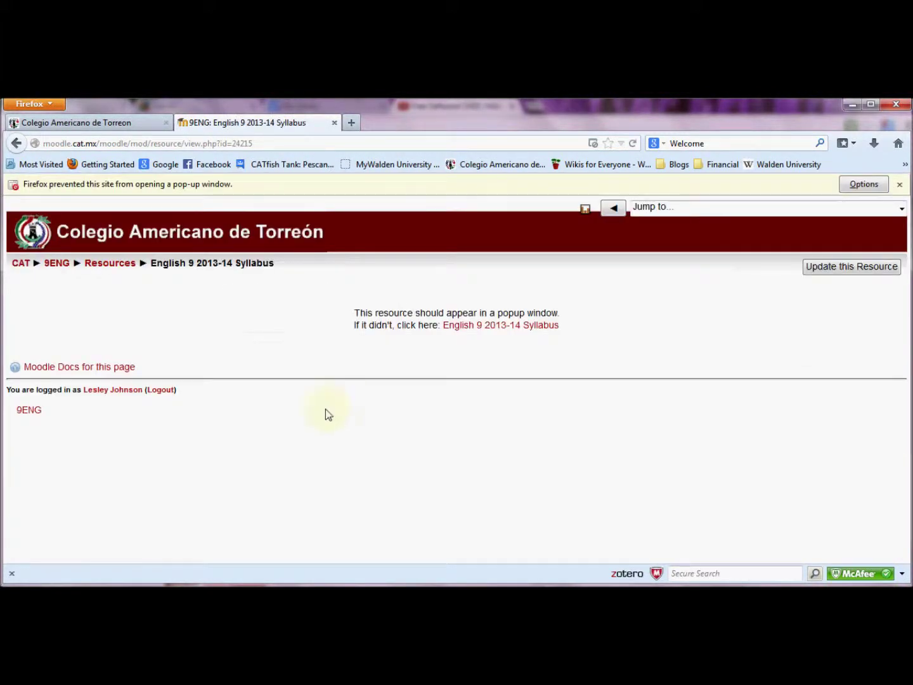
# Open the linked English 9 syllabus in Word, look through it, close it and return to the 9ENG course page
pyautogui.click(518, 328)
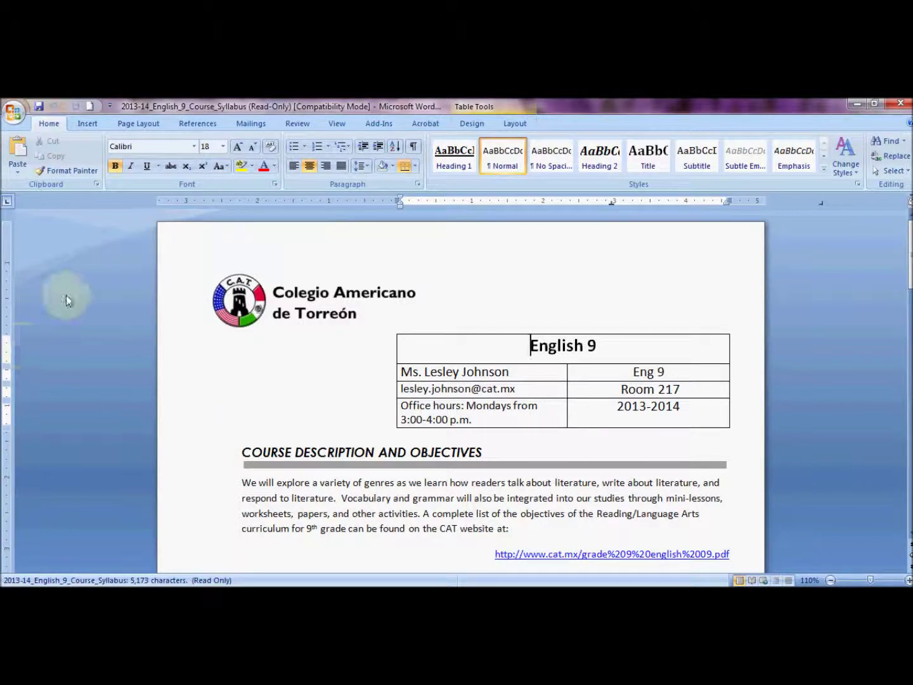
pyautogui.scroll(-5, 246, 305)
pyautogui.scroll(-8, 252, 316)
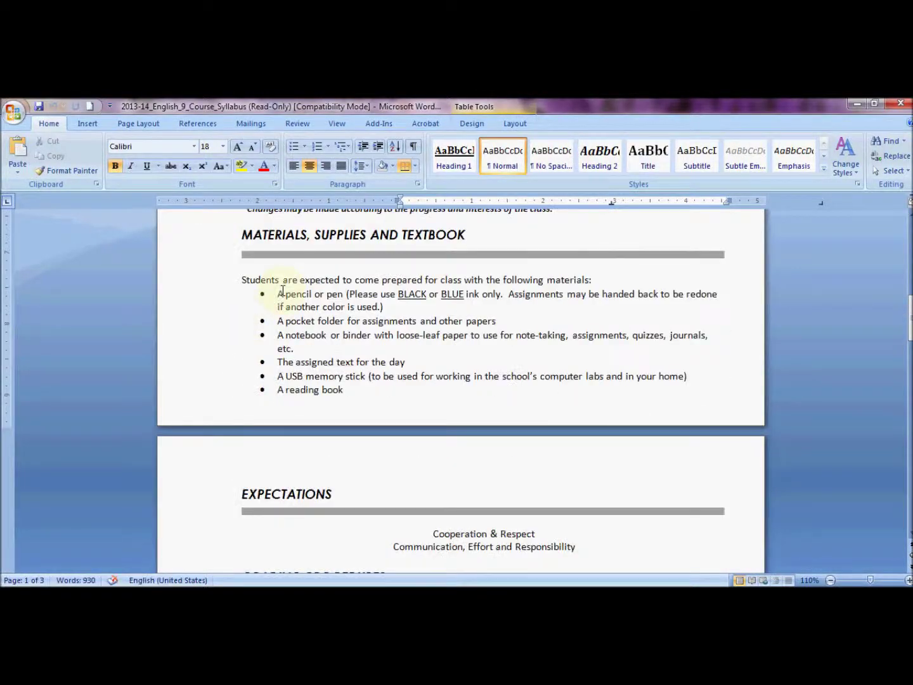
pyautogui.click(886, 109)
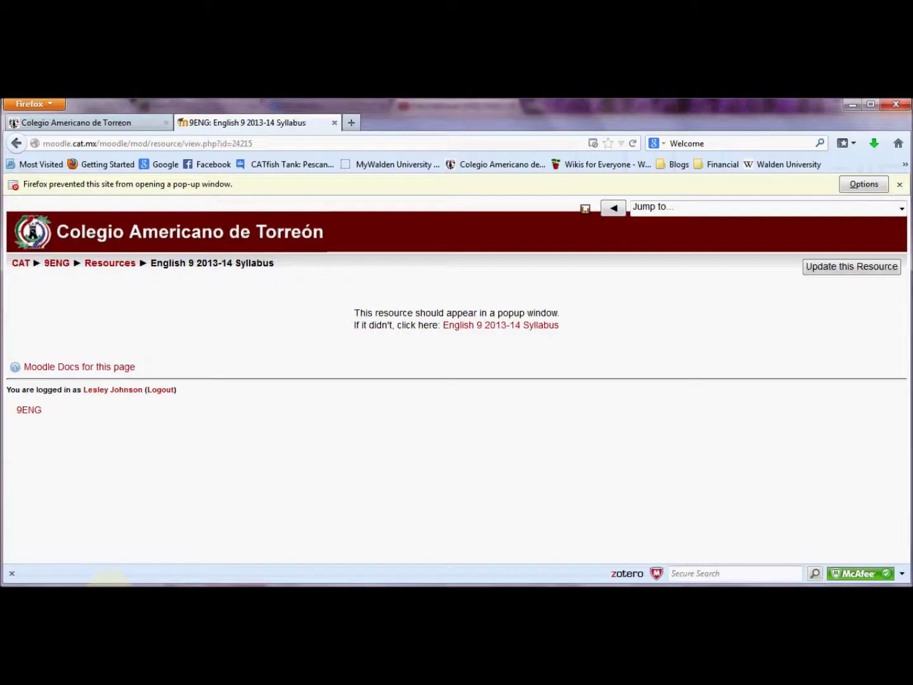
pyautogui.click(64, 265)
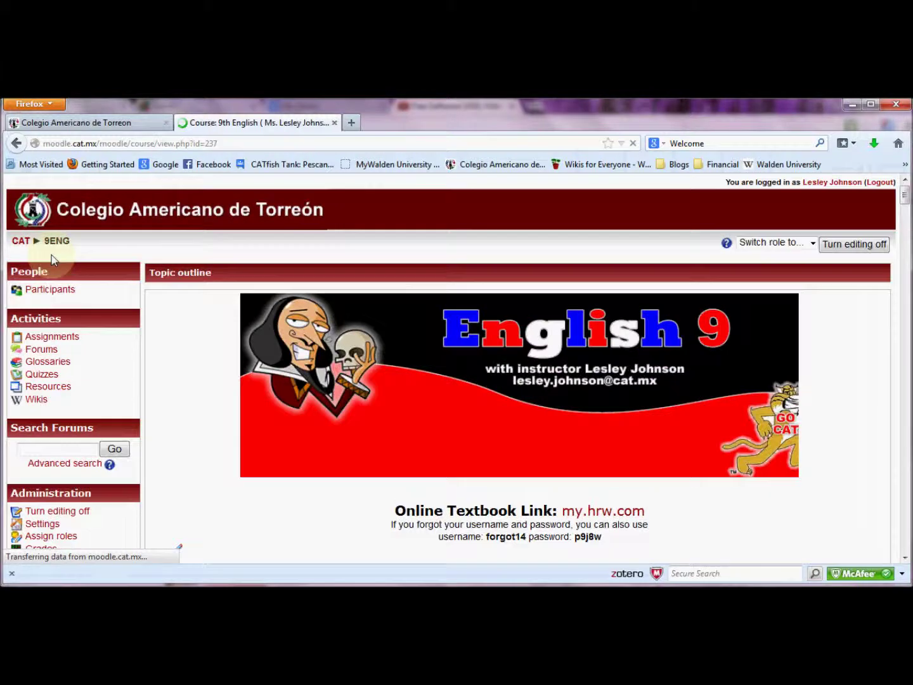
# Add a resource that displays a directory to topic 21 and name it "Syllabi"
pyautogui.press('End')
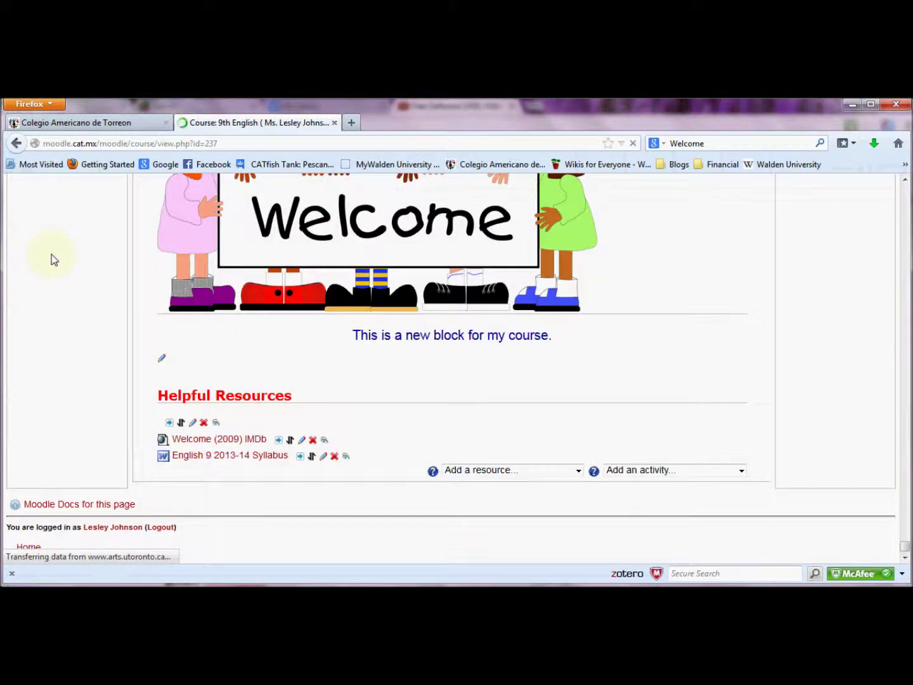
pyautogui.scroll(2, 87, 452)
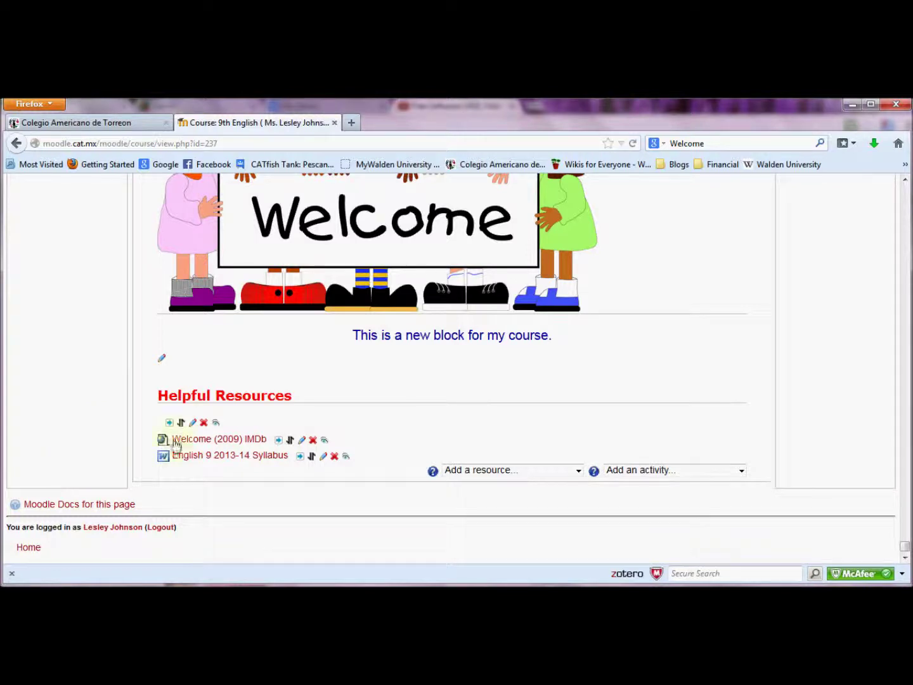
pyautogui.click(521, 472)
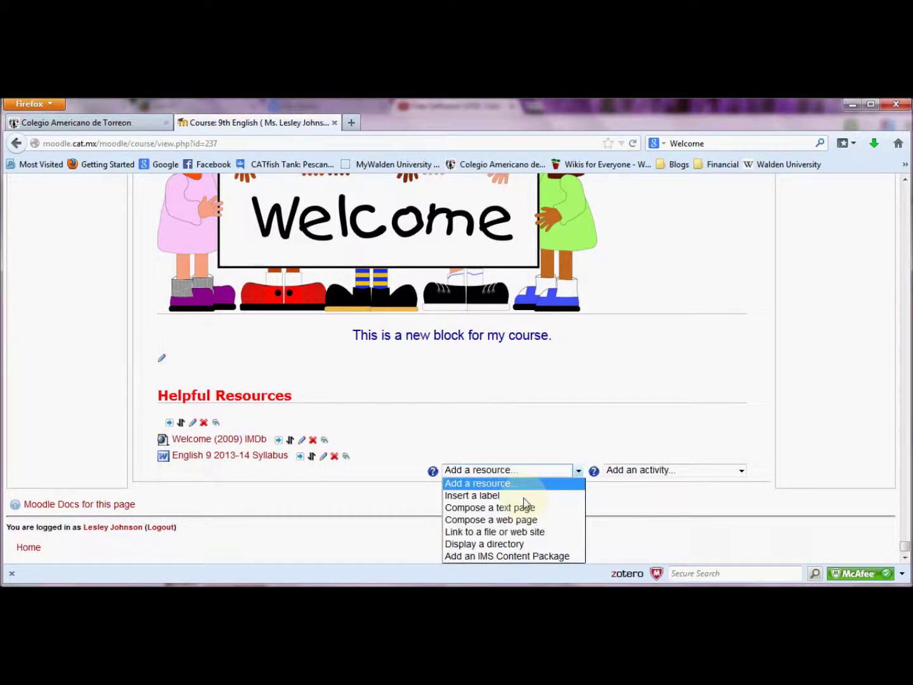
pyautogui.click(524, 545)
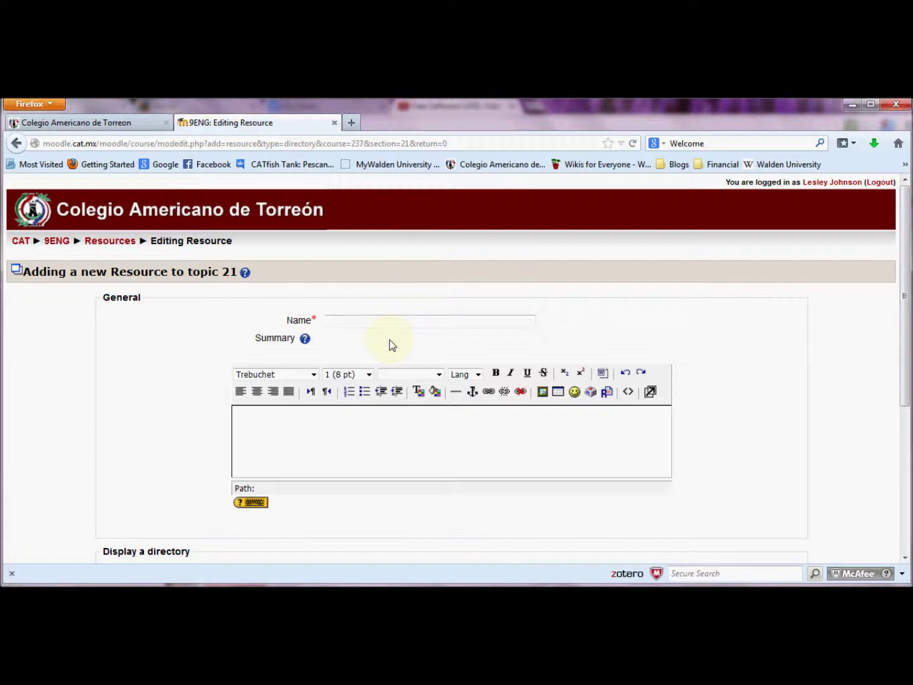
pyautogui.write('Sy')
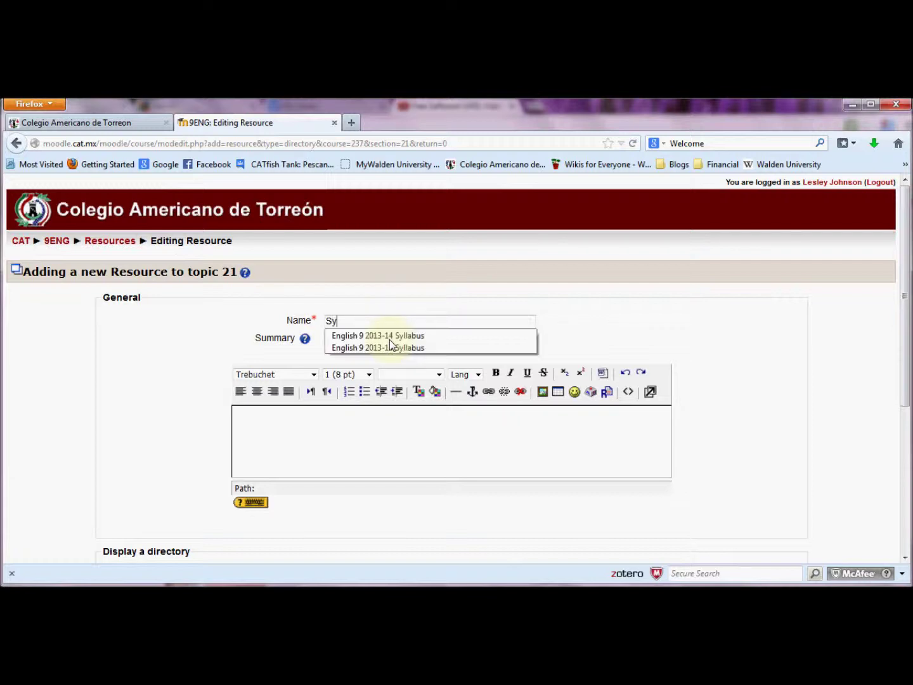
pyautogui.write('llabi')
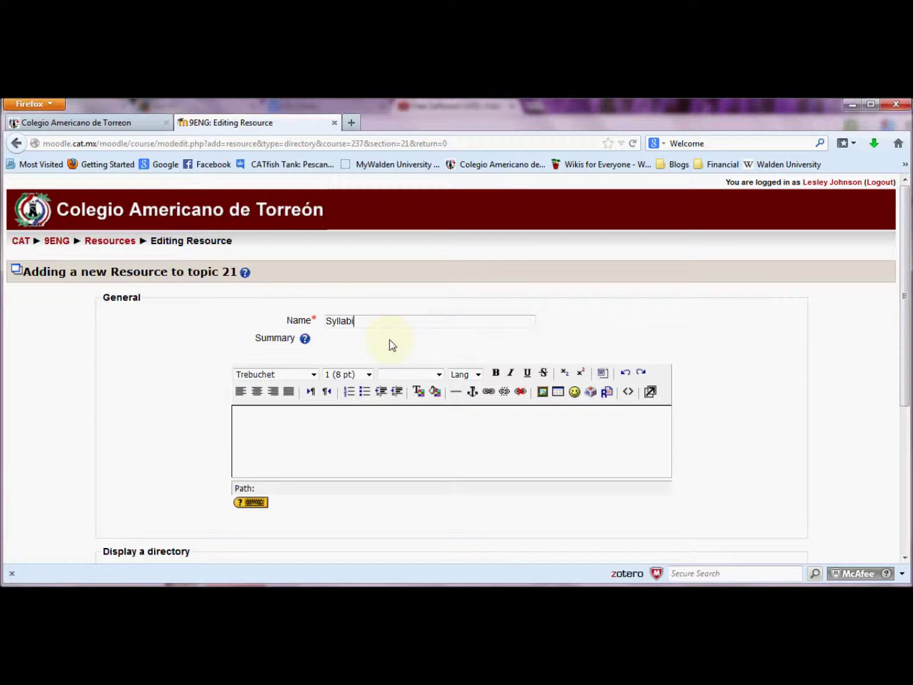
# Enter "These are the syllabi I have used." as the summary of the directory resource
pyautogui.scroll(-2, 324, 412)
pyautogui.scroll(-1, 324, 414)
pyautogui.click(291, 359)
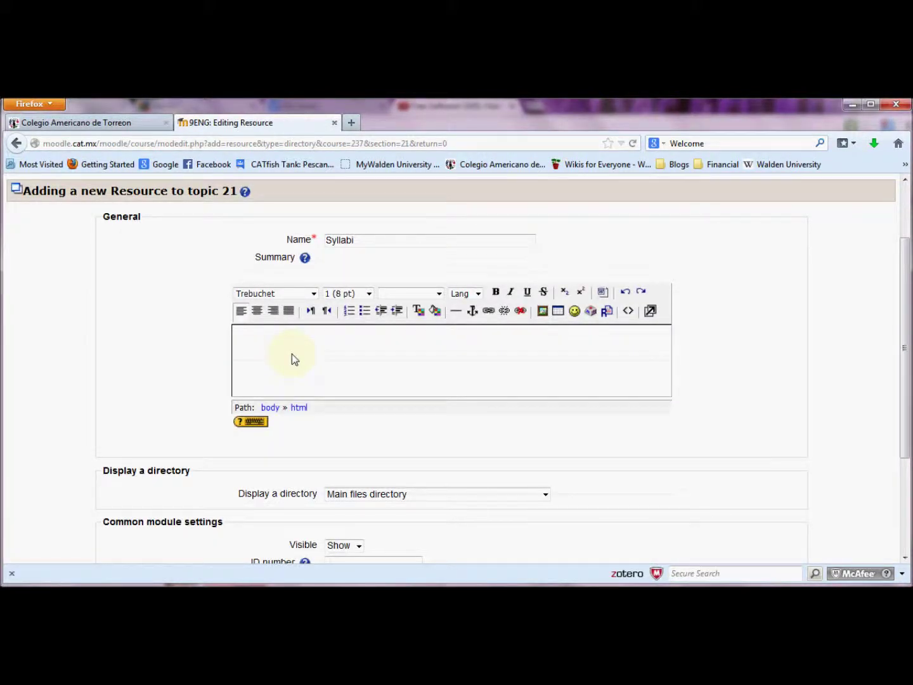
pyautogui.write('These are the sy')
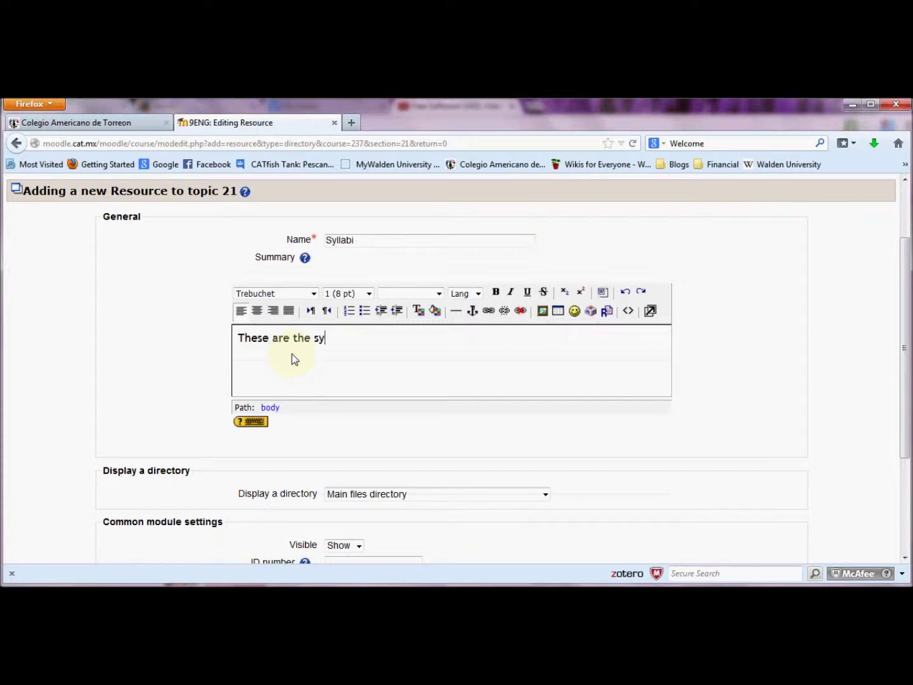
pyautogui.write('llabi I have used.')
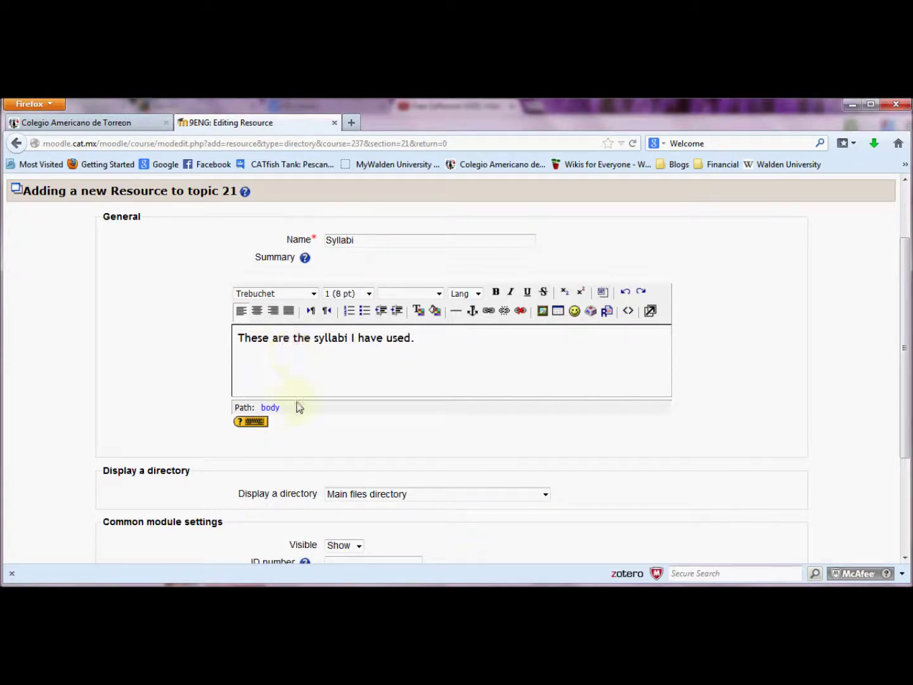
# Choose Syllabi as the directory to display, and save and display the resource
pyautogui.scroll(-4, 373, 435)
pyautogui.click(361, 355)
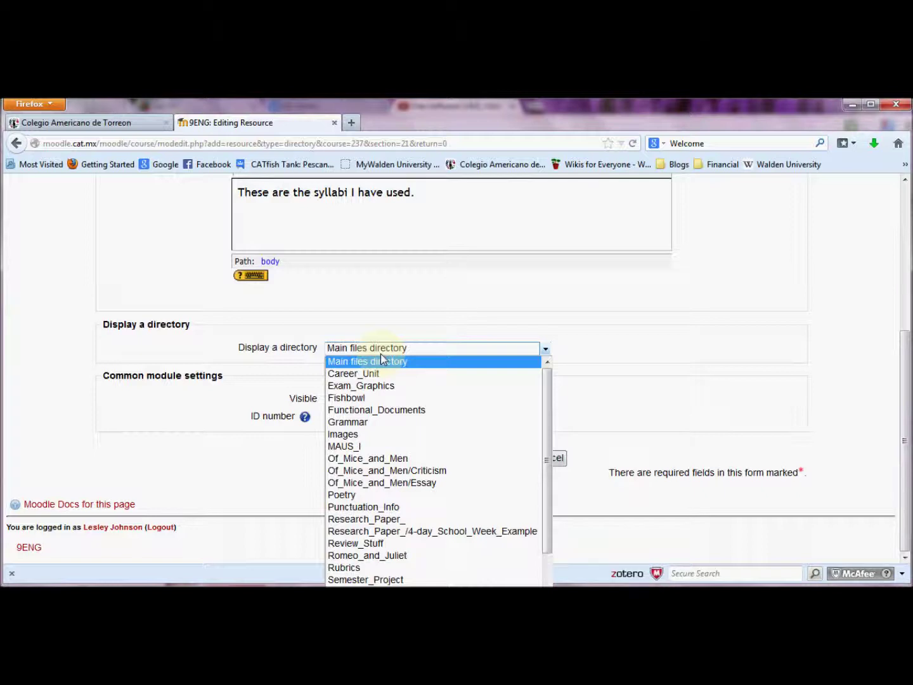
pyautogui.scroll(-1, 428, 485)
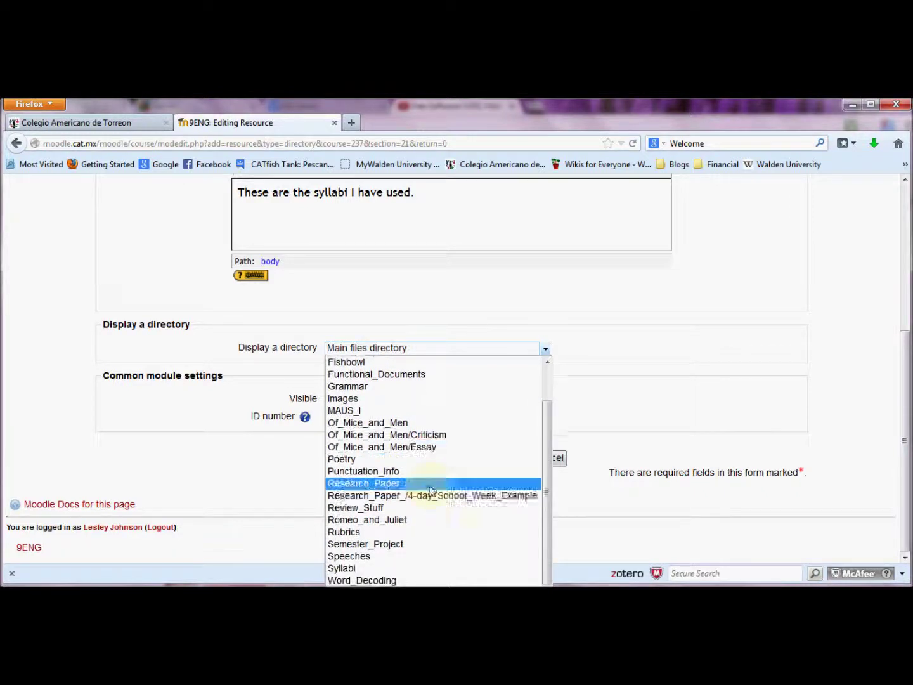
pyautogui.click(420, 570)
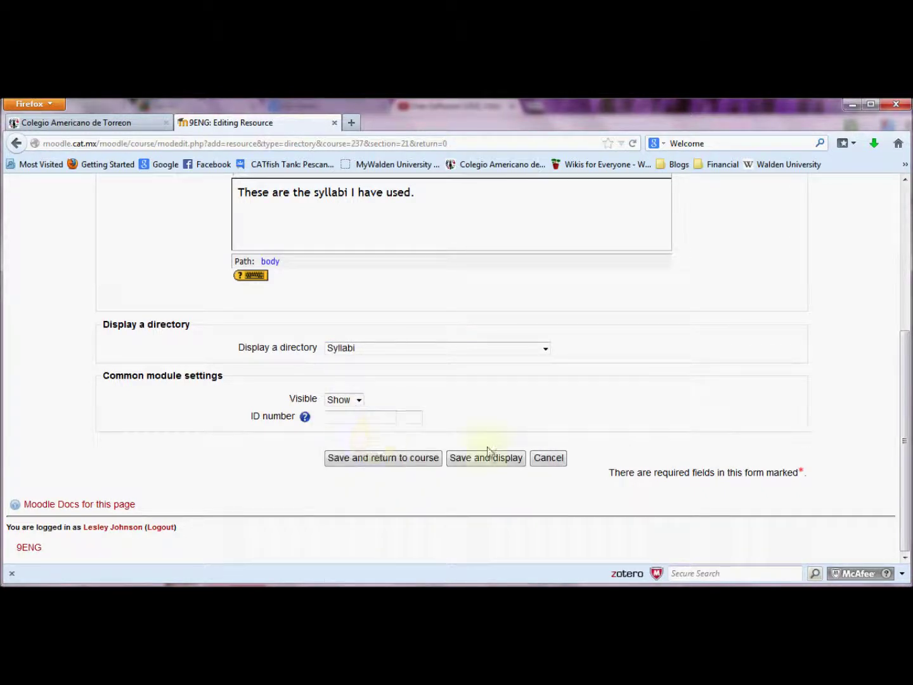
pyautogui.click(472, 460)
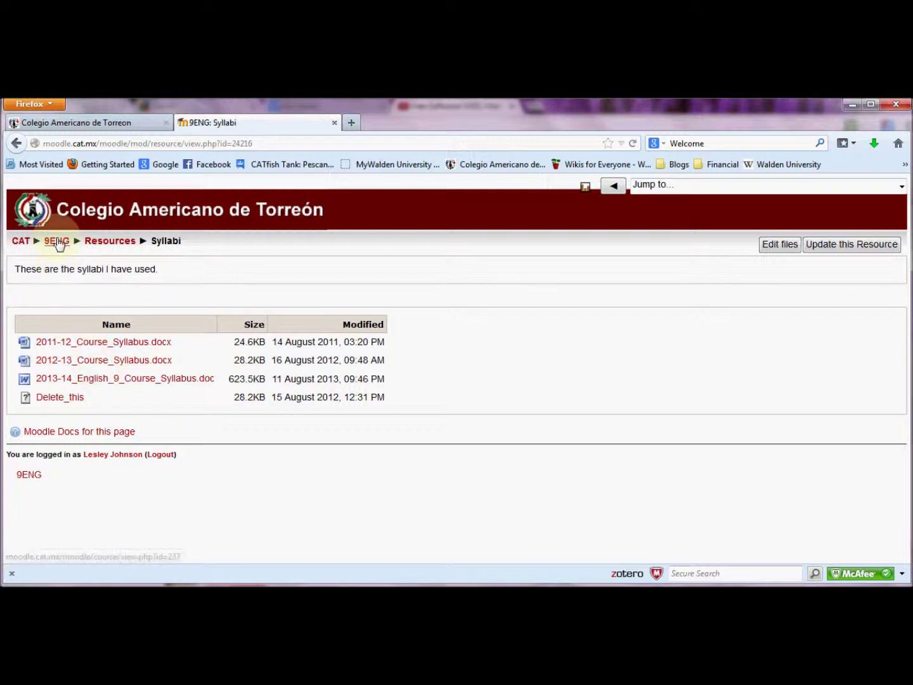
# Check the summary text on the Syllabi directory page and return to the 9ENG course page
pyautogui.moveTo(163, 267); pyautogui.dragTo(8, 275)
pyautogui.click(249, 266)
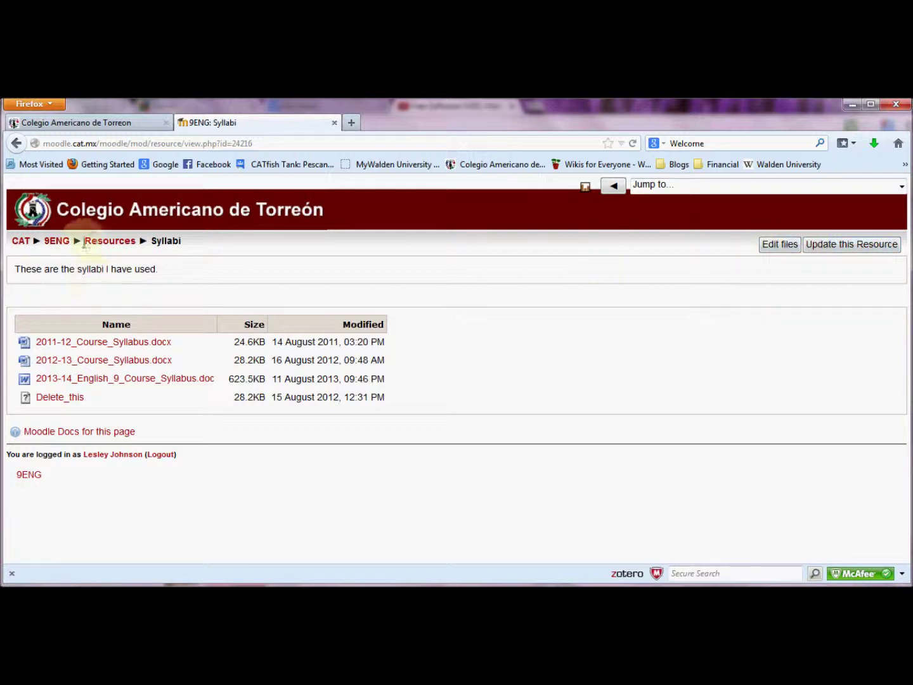
pyautogui.click(57, 242)
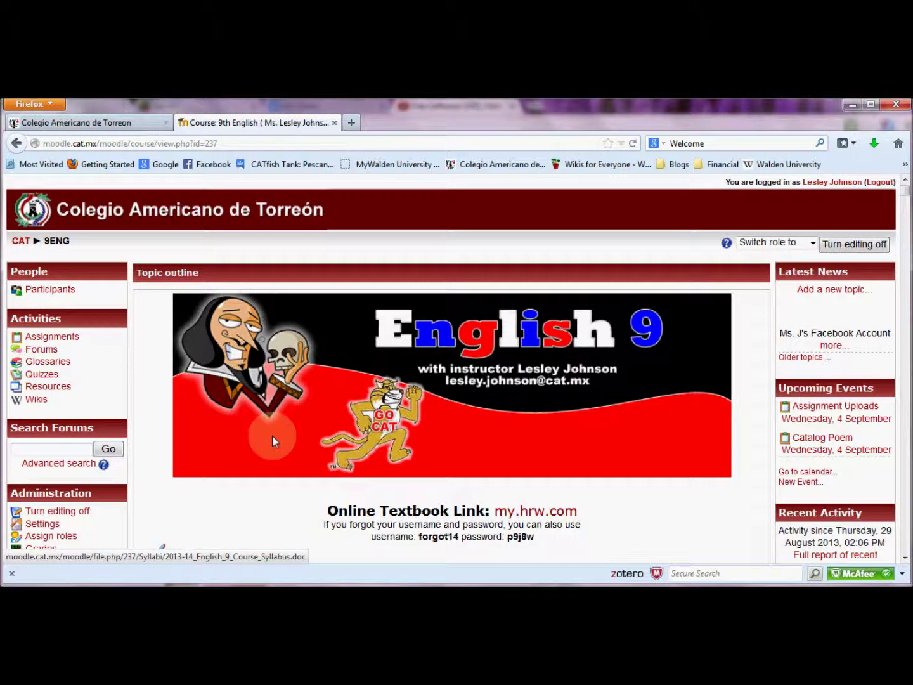
# View The Finer Points of Punctuation directory under Grammar & Punctuation Resources and return to the 9ENG course page
pyautogui.scroll(-10, 272, 435)
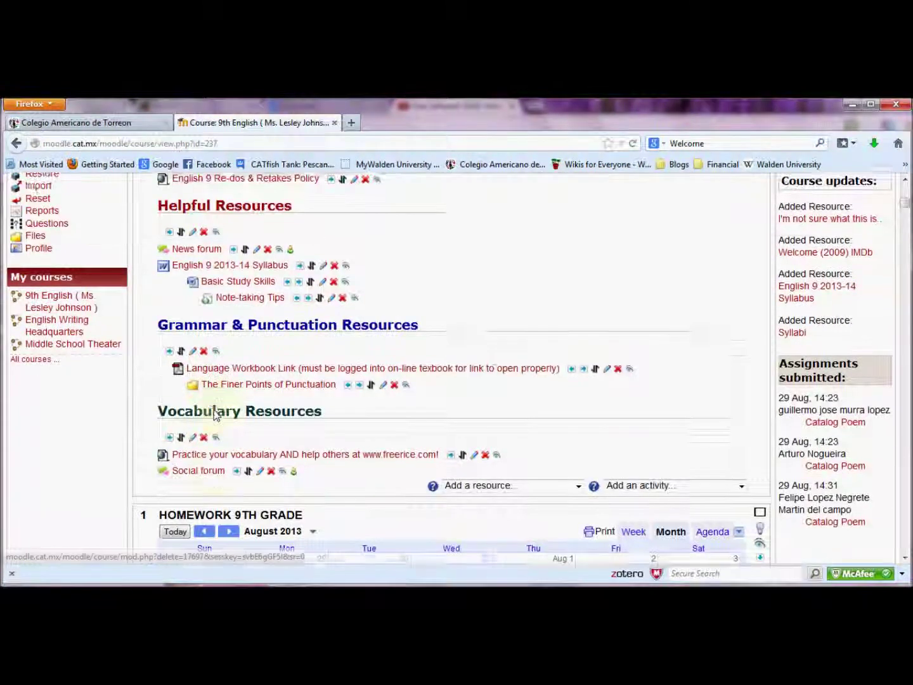
pyautogui.scroll(1, 215, 414)
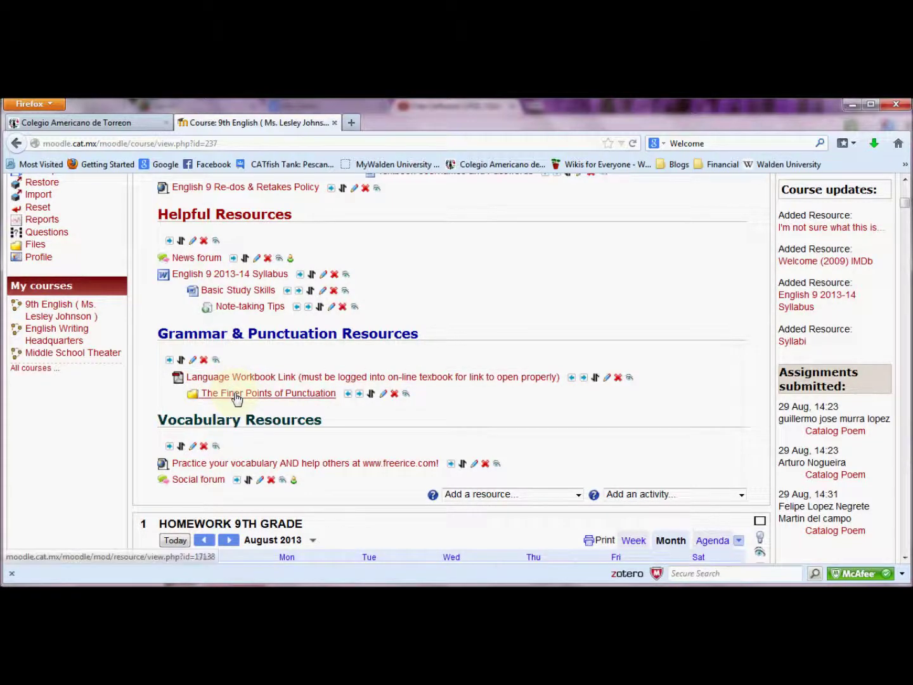
pyautogui.click(235, 393)
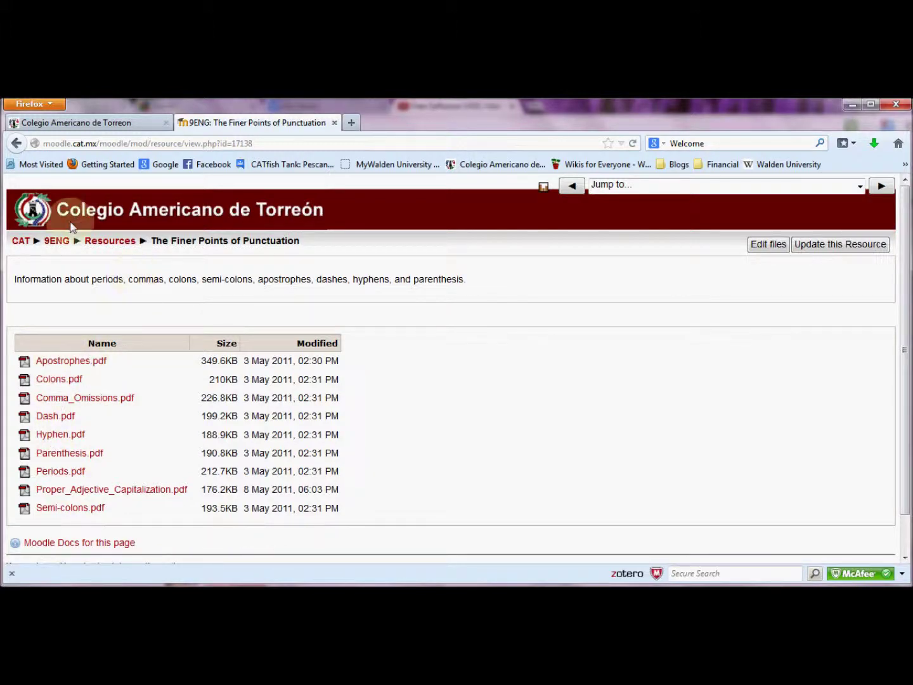
pyautogui.click(57, 243)
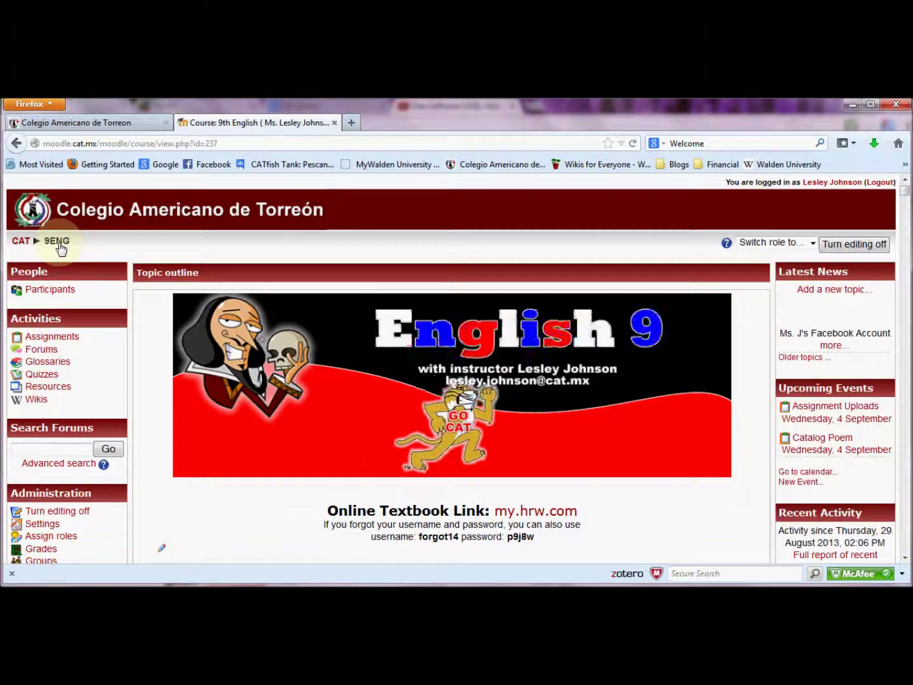
pyautogui.scroll(-10, 60, 246)
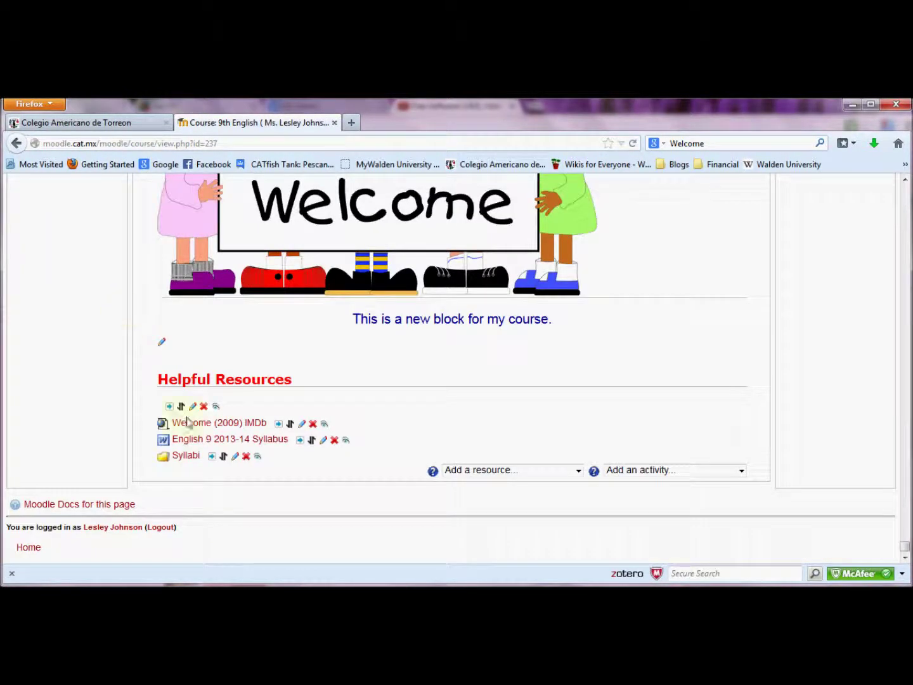
pyautogui.click(506, 470)
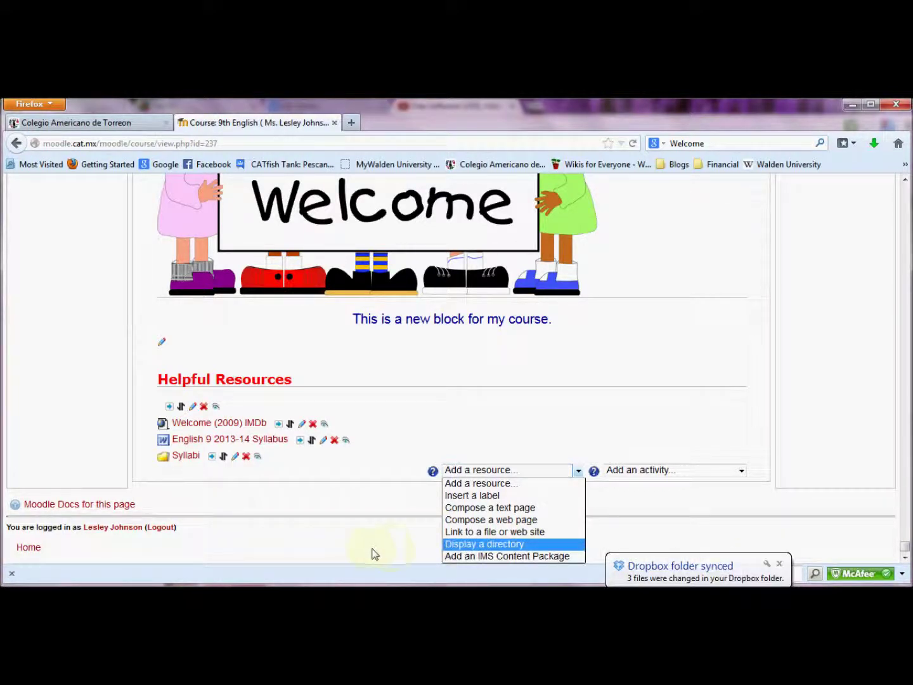
pyautogui.click(775, 564)
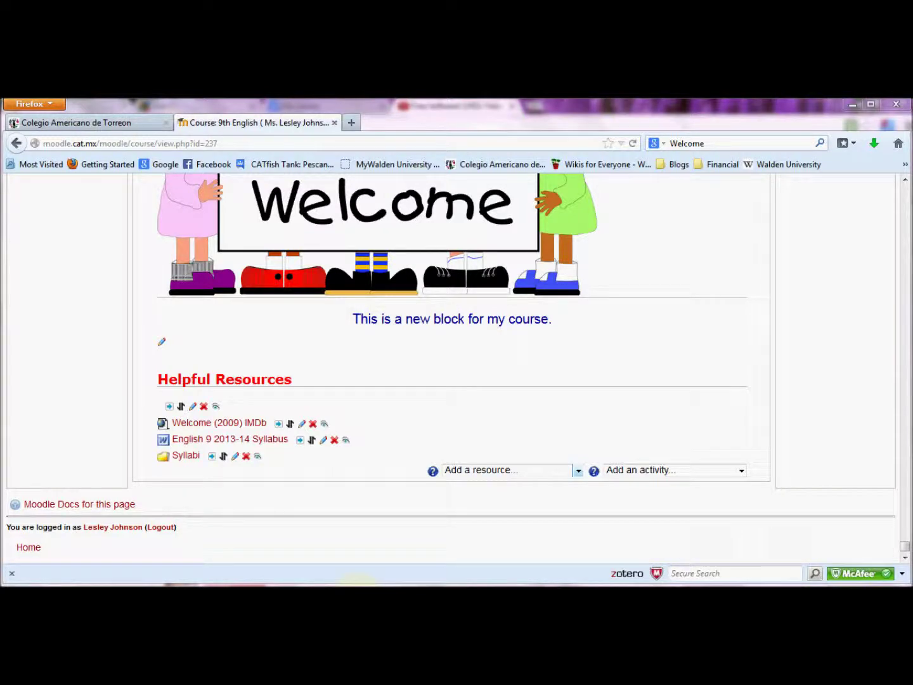
pyautogui.moveTo(356, 593)
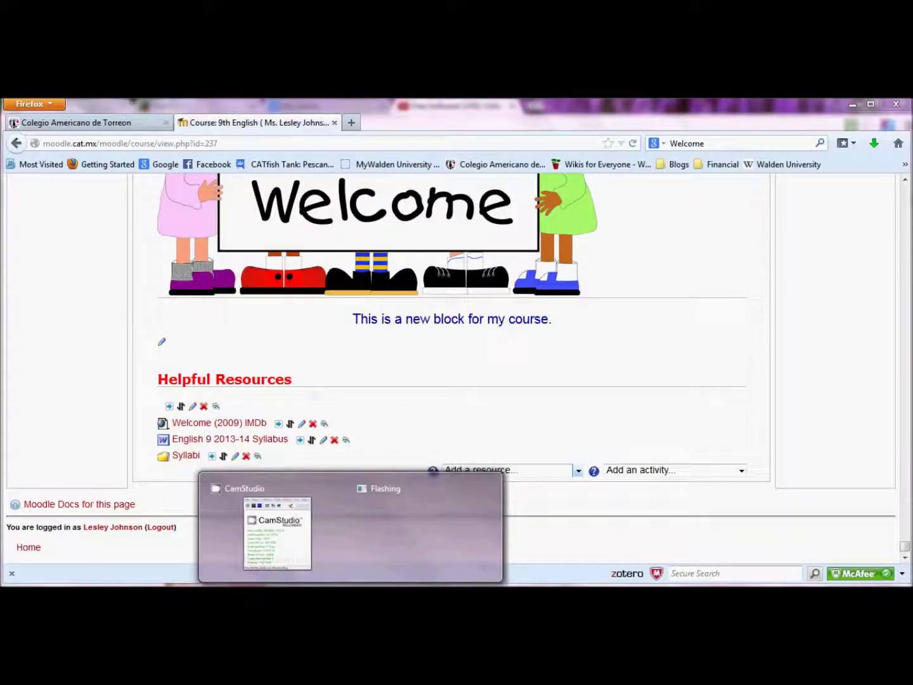
pyautogui.click(332, 533)
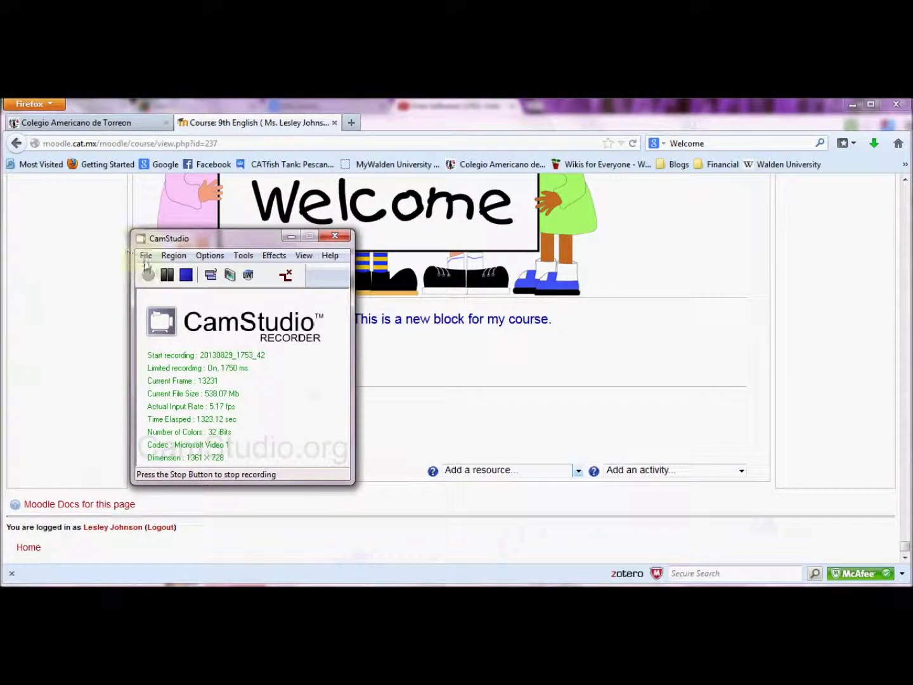